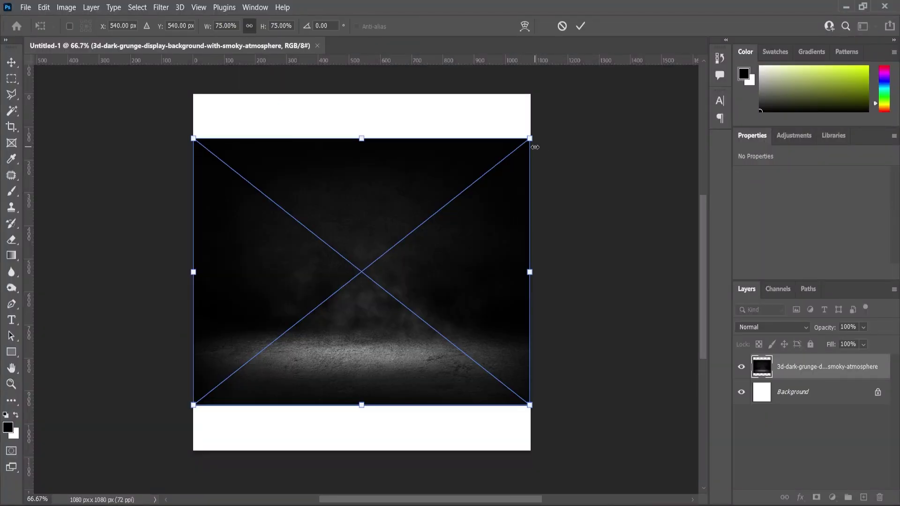
# Scale the placed dark grunge background to 103.30% to cover the canvas, and apply a Levels adjustment that slightly brightens its highlights.
pyautogui.moveTo(533, 141); pyautogui.dragTo(598, 85)
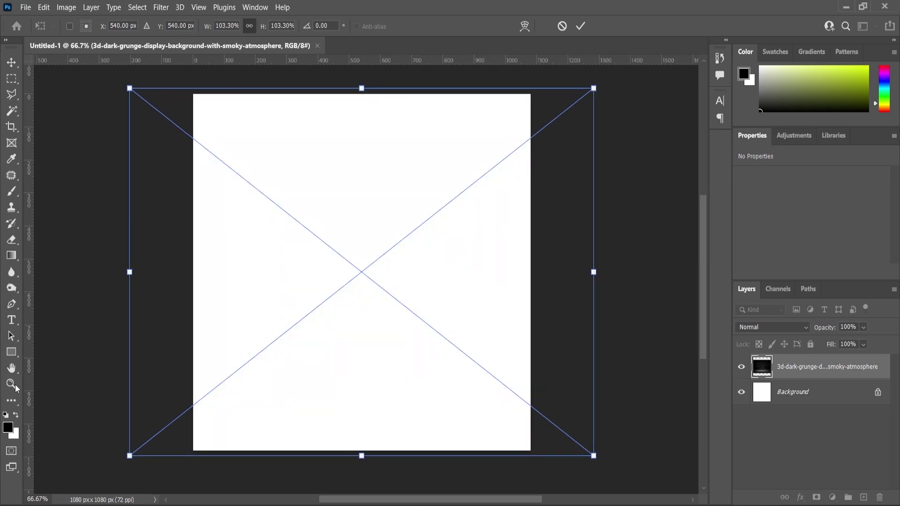
pyautogui.press('Return')
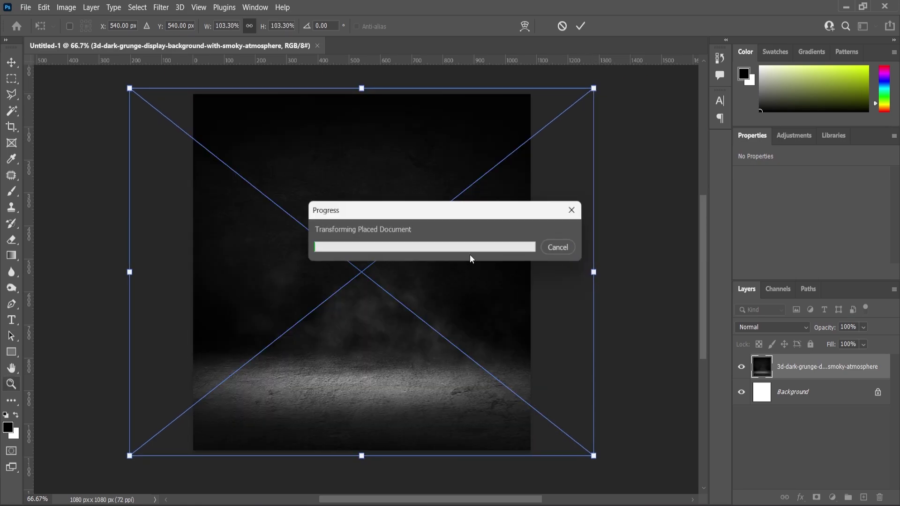
pyautogui.click(71, 8)
pyautogui.moveTo(94, 36)
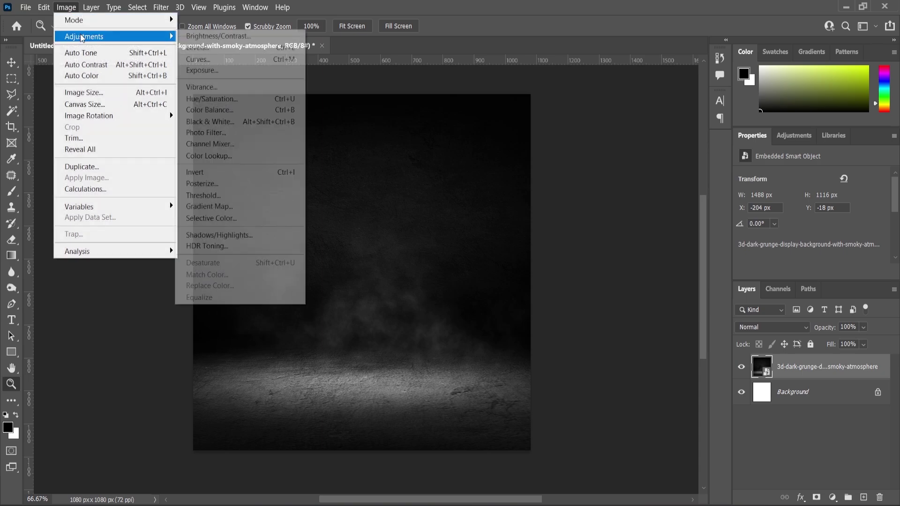
pyautogui.click(190, 43)
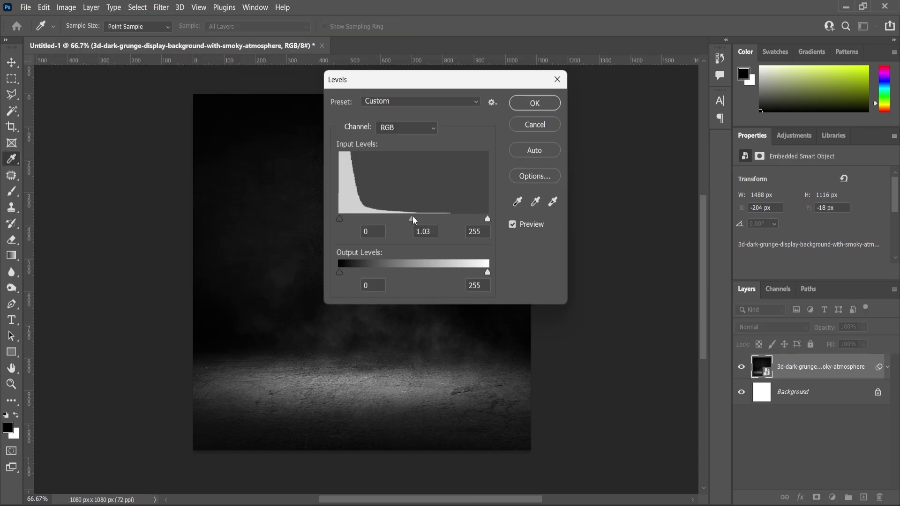
pyautogui.moveTo(487, 220); pyautogui.dragTo(482, 220)
pyautogui.click(535, 104)
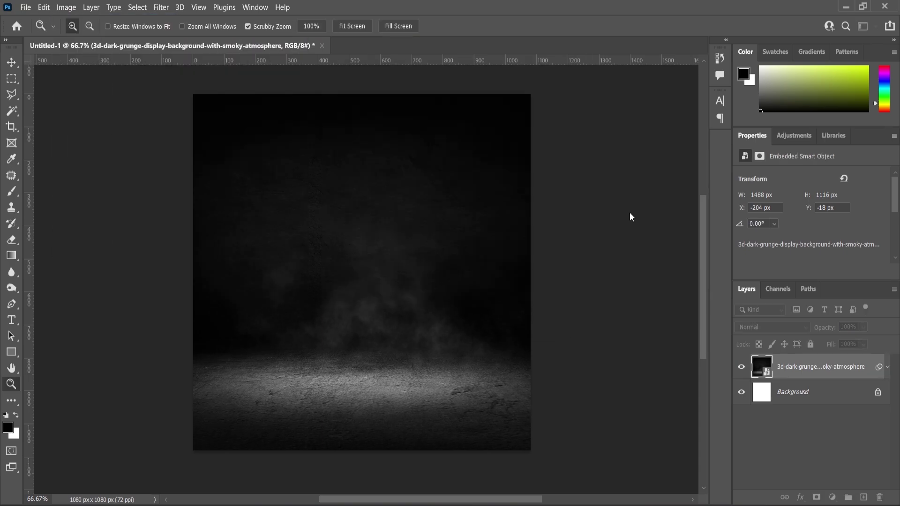
pyautogui.scroll(-1, 554, 203)
pyautogui.scroll(1, 555, 205)
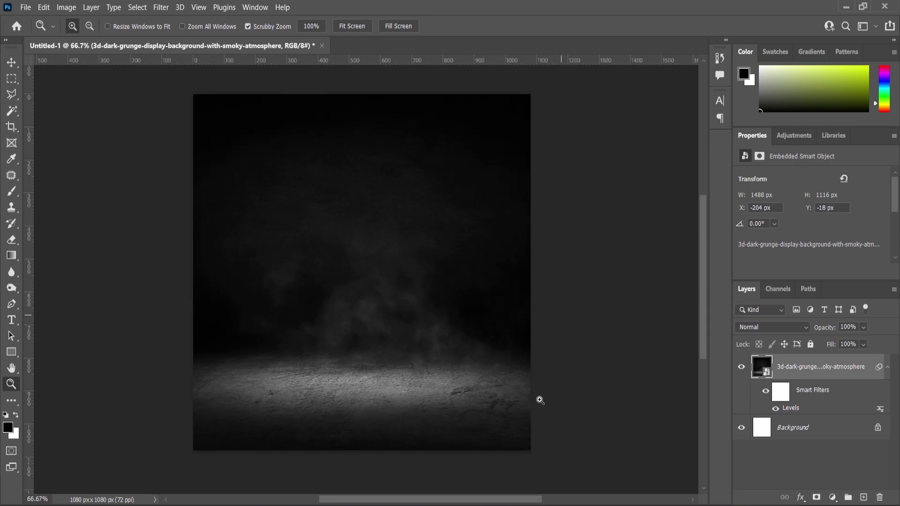
# Place the burger sandwich PNG from the image folder, scaled to about 511 × 368 px and standing centred on the lit floor.
pyautogui.hotkey('alt', 'Tab')
pyautogui.click(367, 246)
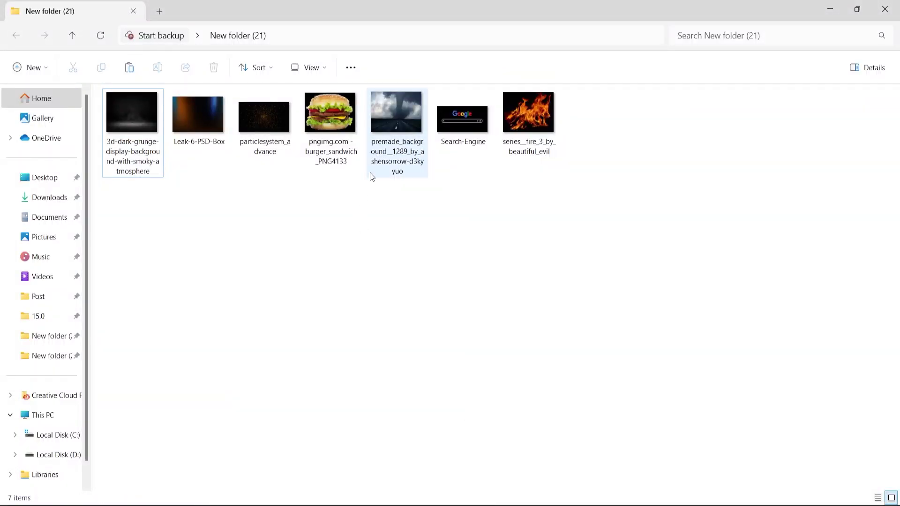
pyautogui.moveTo(330, 117); pyautogui.dragTo(391, 373)
pyautogui.moveTo(440, 211); pyautogui.dragTo(447, 205)
pyautogui.moveTo(382, 291); pyautogui.dragTo(355, 361)
pyautogui.press('Return')
# Apply a Levels adjustment to the burger smart object.
pyautogui.scroll(9, 355, 361)
pyautogui.scroll(-6, 355, 362)
pyautogui.click(66, 7)
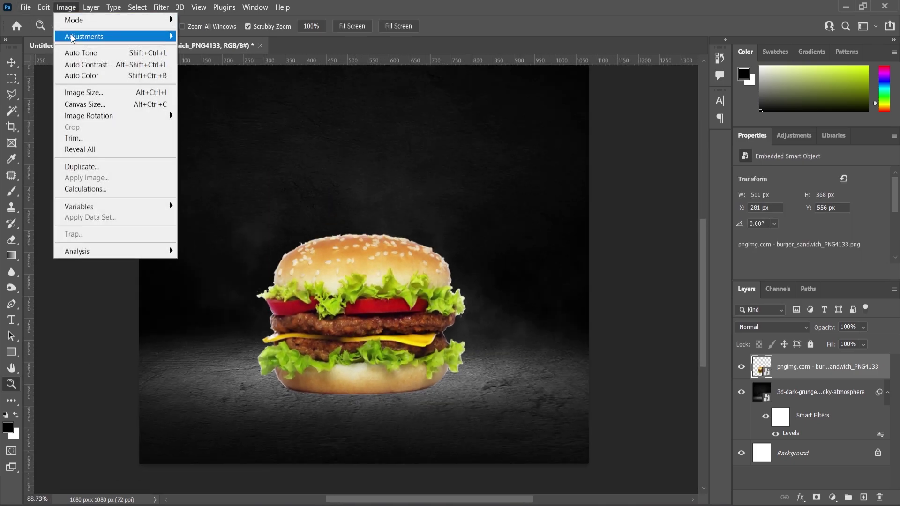
pyautogui.moveTo(73, 37)
pyautogui.click(209, 46)
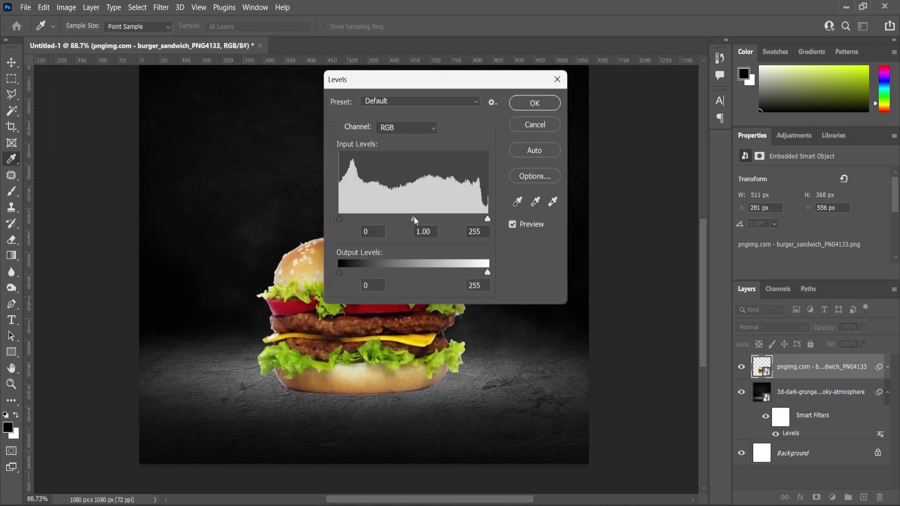
pyautogui.click(546, 106)
# Add a new empty layer above the burger and merge it with the burger layer into one pixel layer.
pyautogui.scroll(3, 436, 310)
pyautogui.click(863, 498)
pyautogui.keyDown('ctrl'); pyautogui.click(812, 392); pyautogui.keyUp('ctrl')
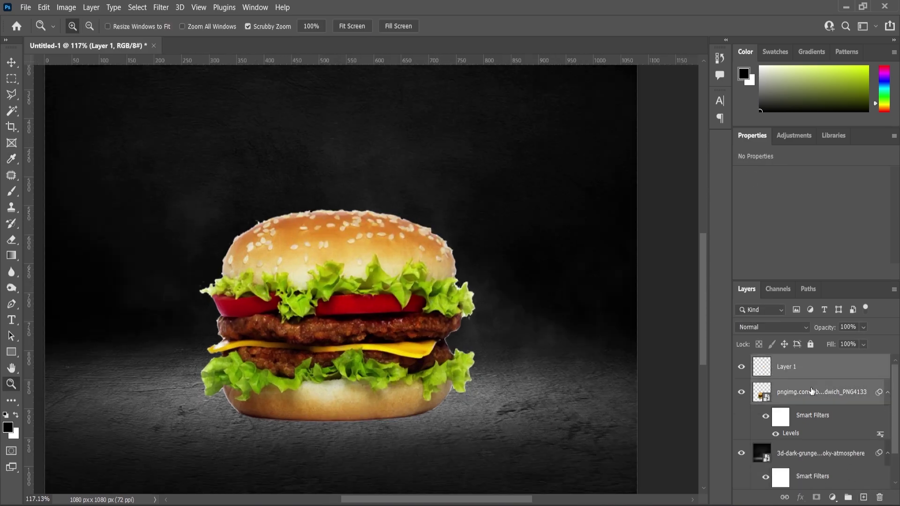
pyautogui.rightClick(811, 391)
pyautogui.click(731, 403)
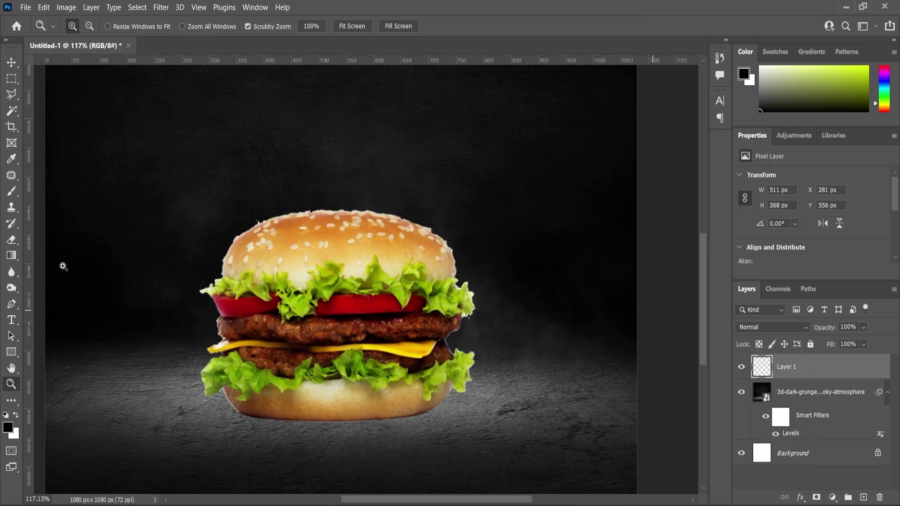
pyautogui.click(10, 294)
pyautogui.scroll(2, 230, 277)
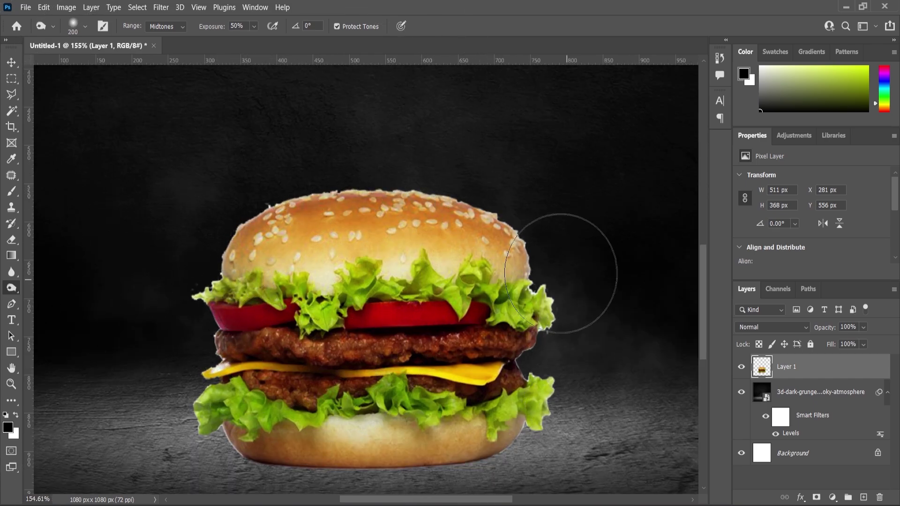
pyautogui.scroll(-2, 305, 380)
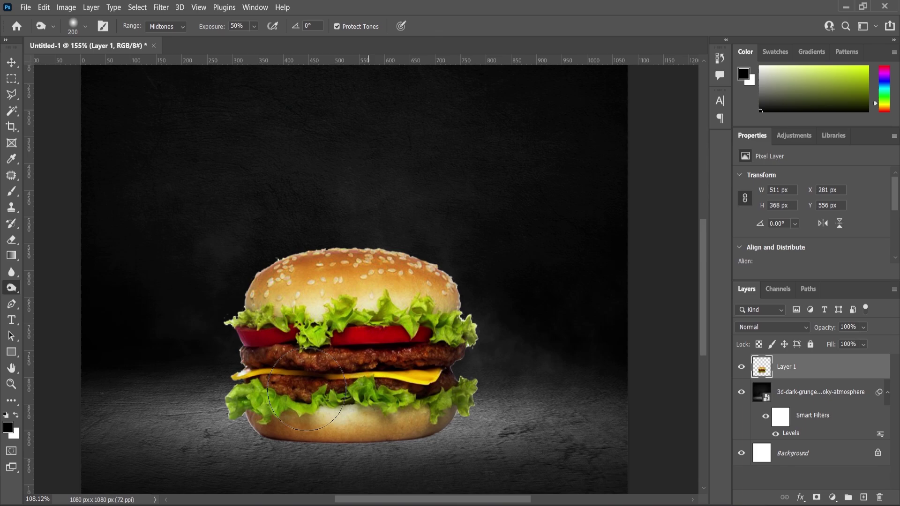
# Create a new layer beneath the burger and paint its ground shadow with a flattened soft black brush, 700 px with 0% hardness.
pyautogui.click(803, 398)
pyautogui.hotkey('ctrl', 'shift', 'alt', 'n')
pyautogui.press('b')
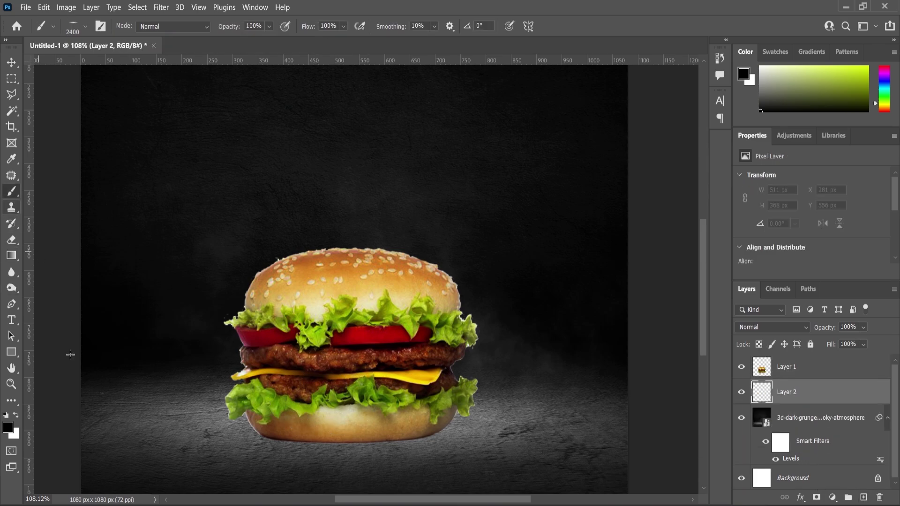
pyautogui.rightClick(375, 218)
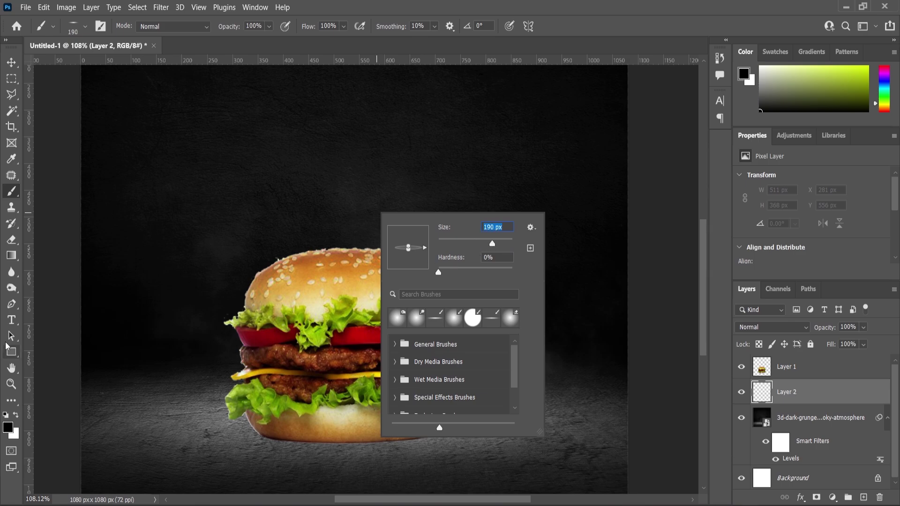
pyautogui.click(12, 196)
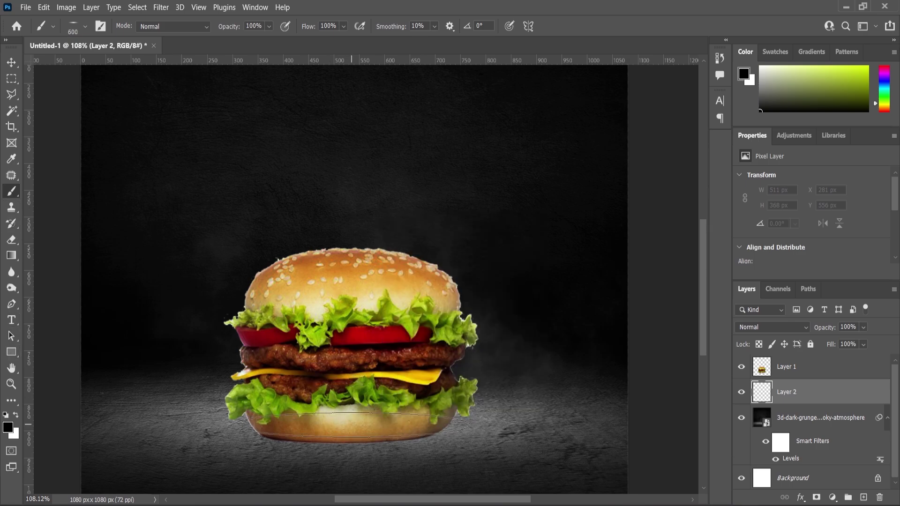
pyautogui.moveTo(352, 429); pyautogui.dragTo(697, 417)
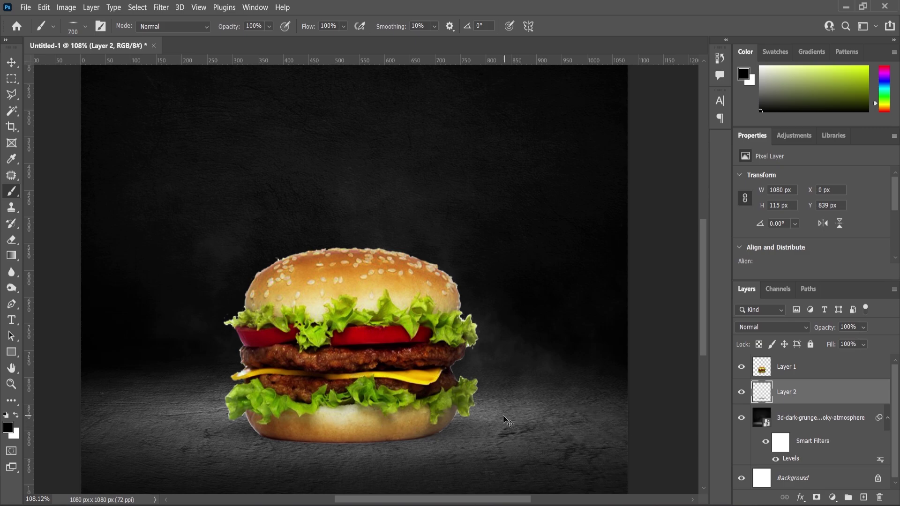
pyautogui.rightClick(352, 322)
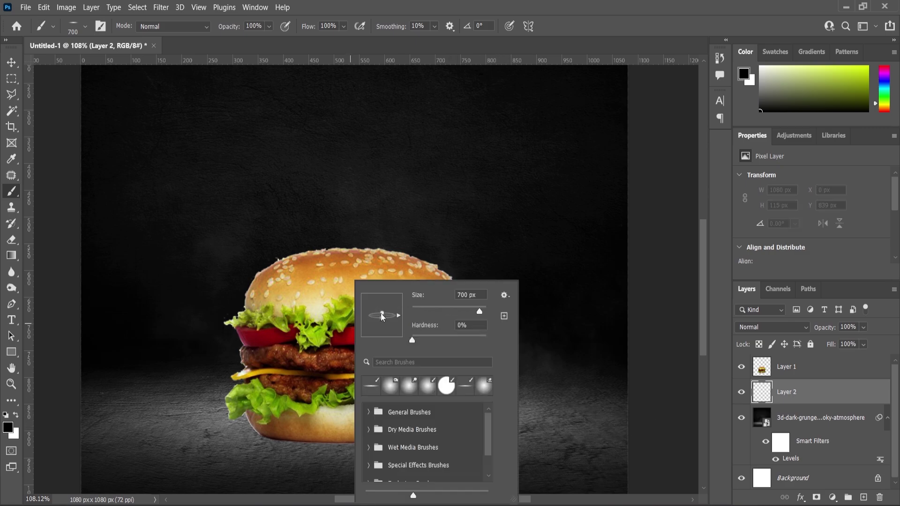
pyautogui.click(347, 437)
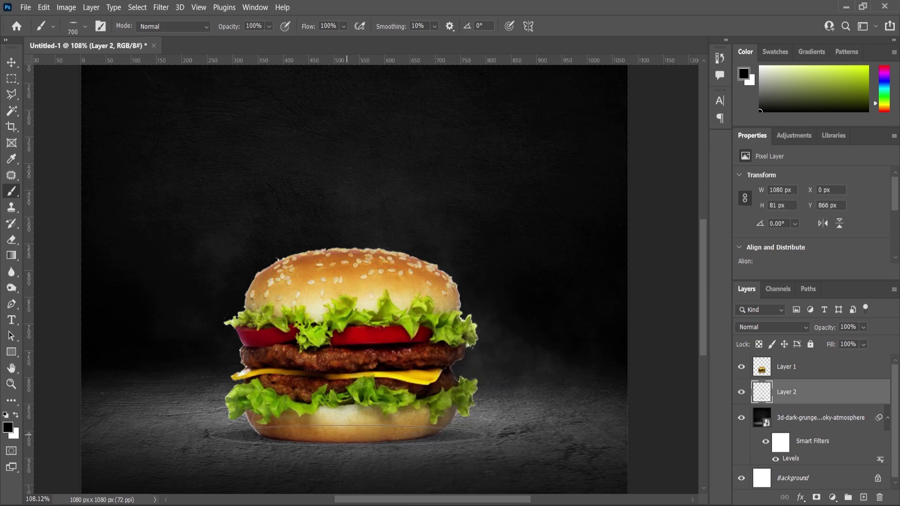
pyautogui.click(347, 436)
# Reduce the brush size to 500 px and dab a tighter contact shadow directly under the bottom bun.
pyautogui.scroll(-2, 442, 372)
pyautogui.scroll(3, 366, 437)
pyautogui.scroll(2, 366, 436)
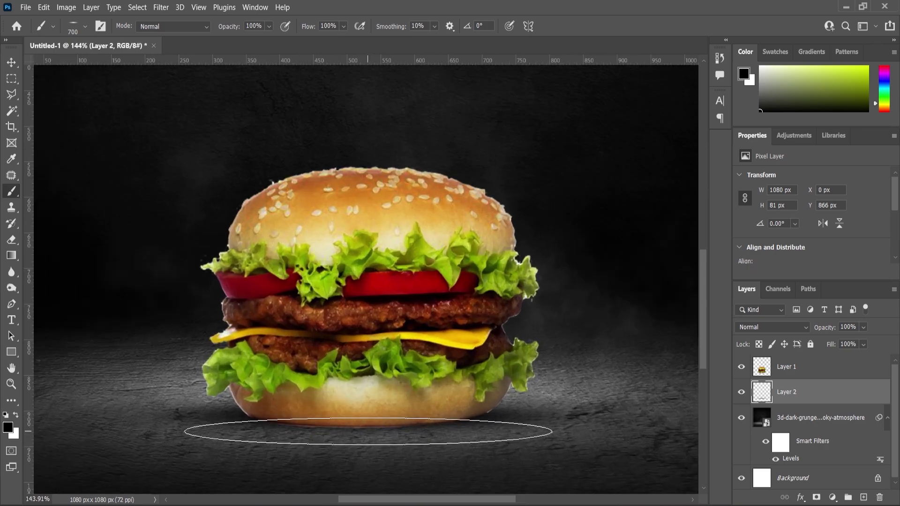
pyautogui.press('[')
pyautogui.press('[')
pyautogui.press('[')
pyautogui.press('[')
pyautogui.press(']')
pyautogui.press(']')
pyautogui.click(371, 428)
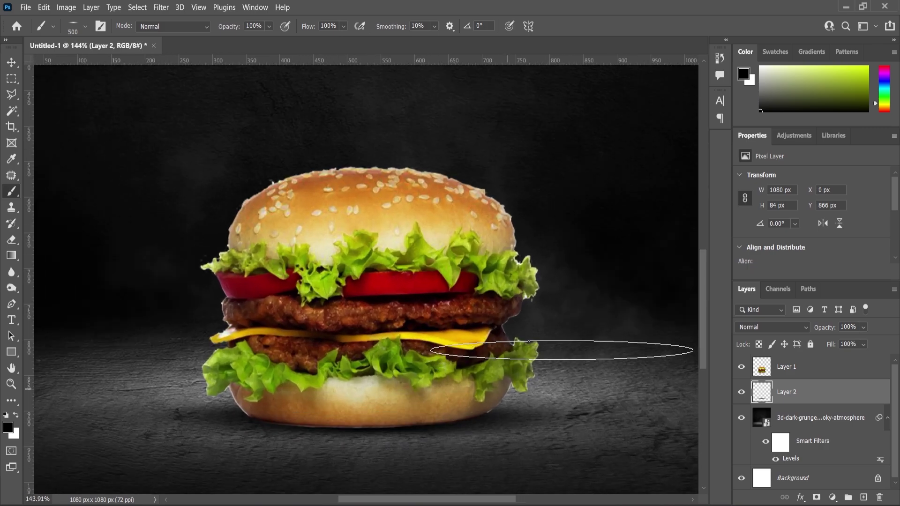
# Place the Leak-6-PSD-Box image from the image folder beneath the burger, enlarged to about 1688 × 1124 px to cover the canvas.
pyautogui.scroll(-5, 379, 335)
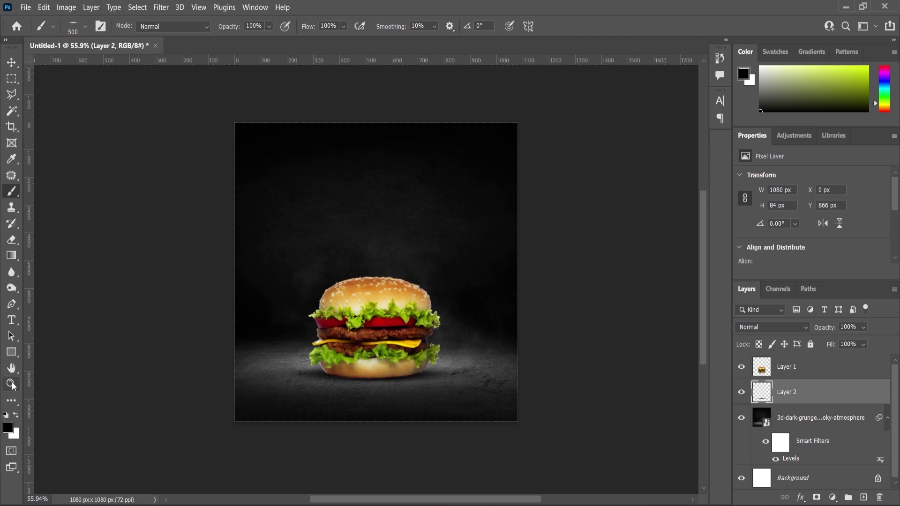
pyautogui.click(11, 383)
pyautogui.scroll(2, 434, 263)
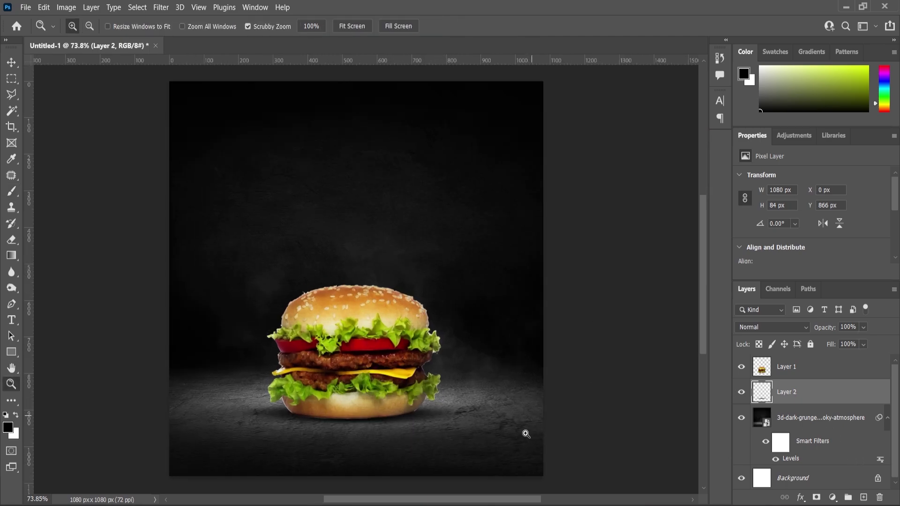
pyautogui.hotkey('alt', 'Tab')
pyautogui.click(300, 225)
pyautogui.moveTo(199, 120); pyautogui.dragTo(345, 304)
pyautogui.moveTo(542, 147); pyautogui.dragTo(610, 67)
pyautogui.press('Return')
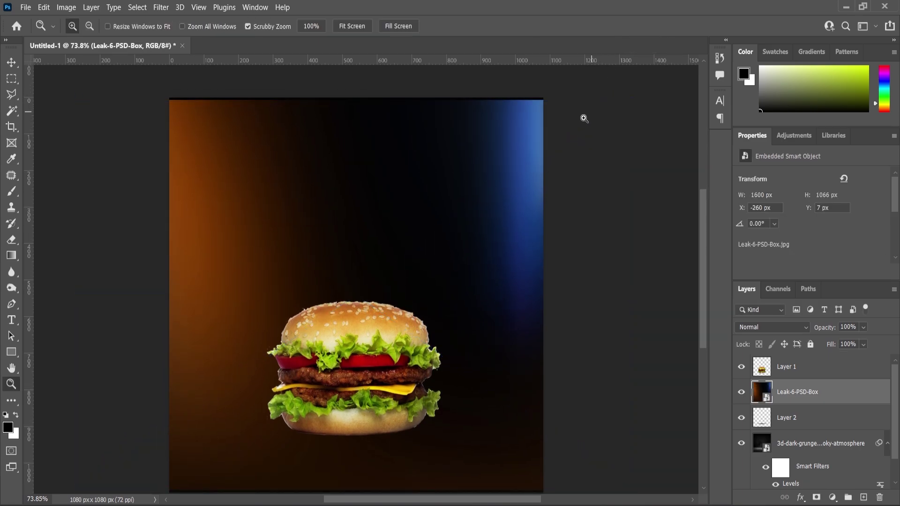
pyautogui.scroll(-5, 423, 195)
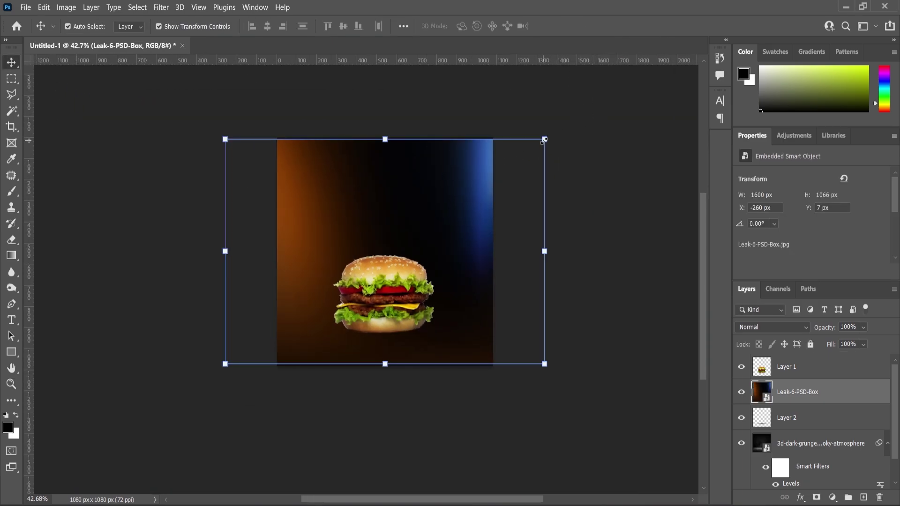
pyautogui.moveTo(544, 139); pyautogui.dragTo(553, 133)
# Set the light leak layer's blend mode to Screen and its opacity to 53%.
pyautogui.click(780, 327)
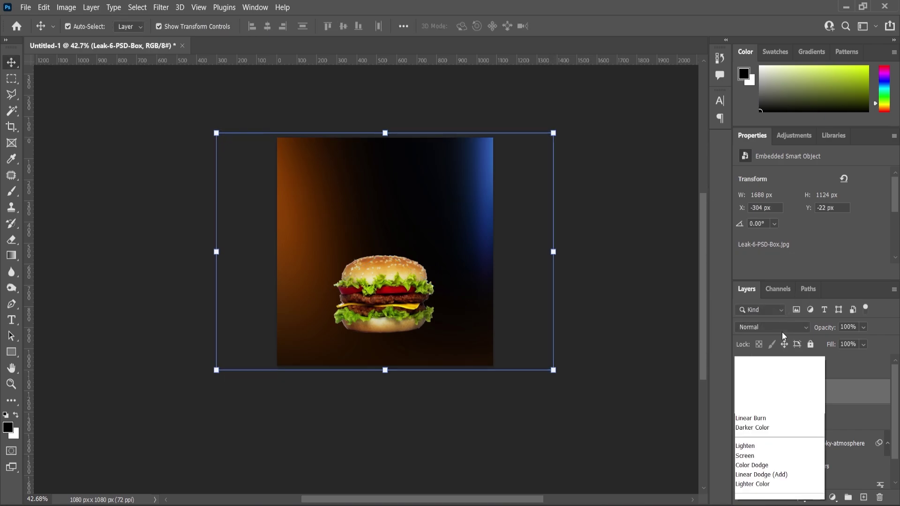
pyautogui.click(759, 283)
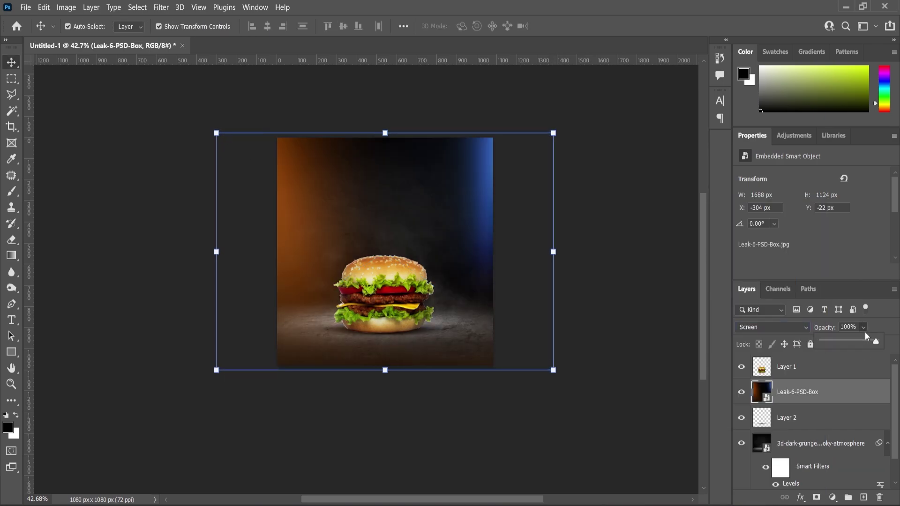
pyautogui.moveTo(858, 341); pyautogui.dragTo(851, 341)
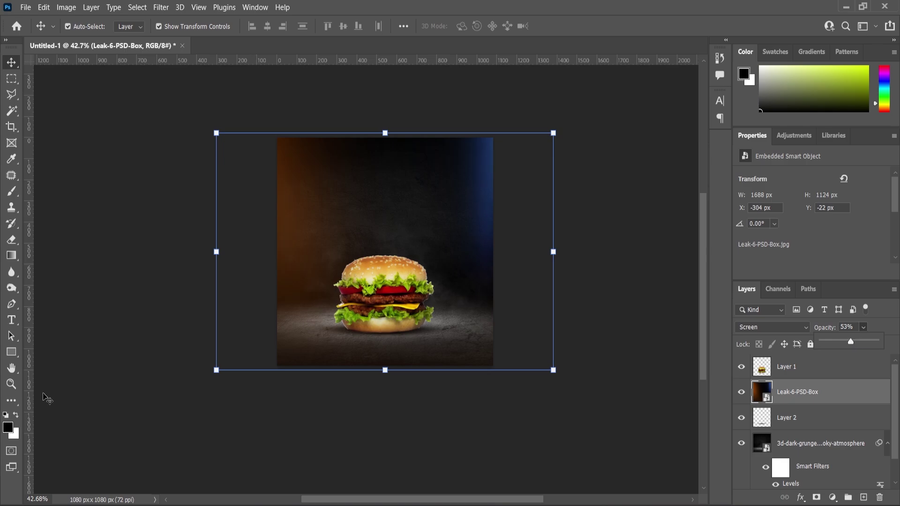
# Draw a black rectangle about 694 × 552 px behind the burger and round its corners.
pyautogui.click(11, 384)
pyautogui.scroll(3, 468, 277)
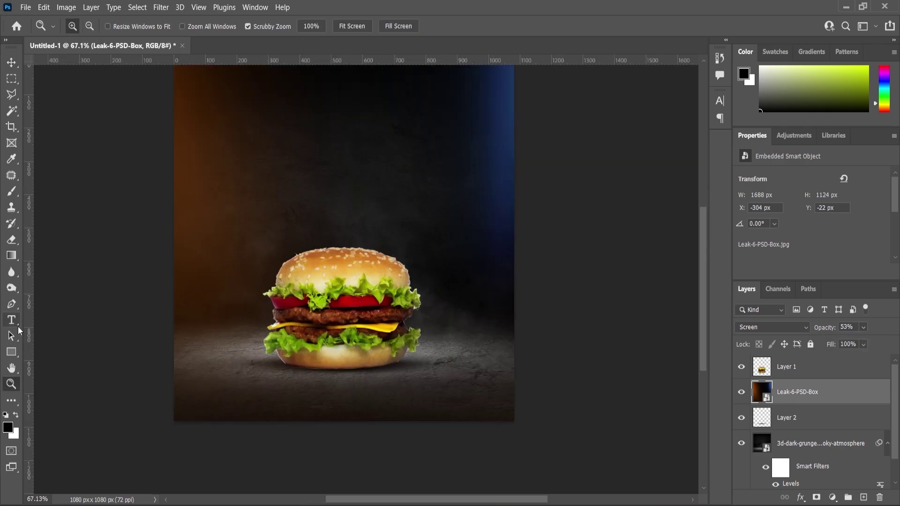
pyautogui.click(11, 352)
pyautogui.moveTo(238, 143); pyautogui.dragTo(456, 325)
pyautogui.moveTo(449, 150); pyautogui.dragTo(443, 159)
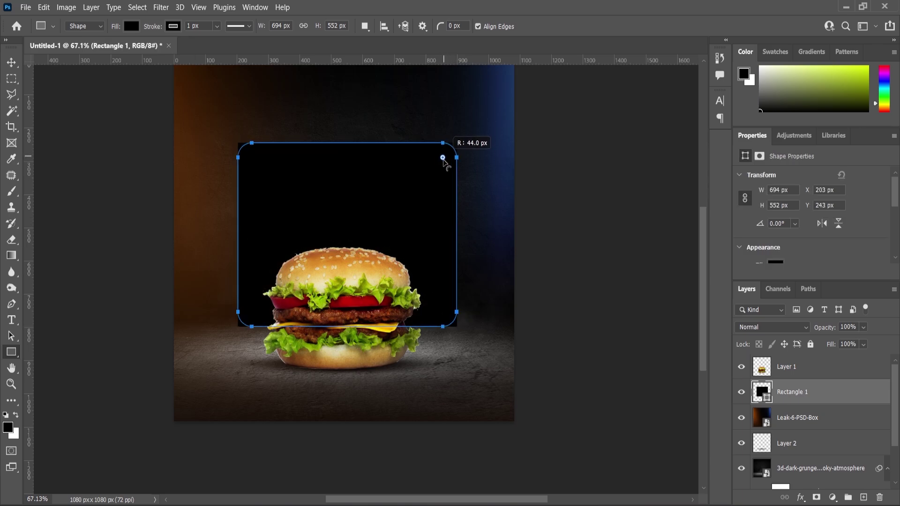
pyautogui.press('v')
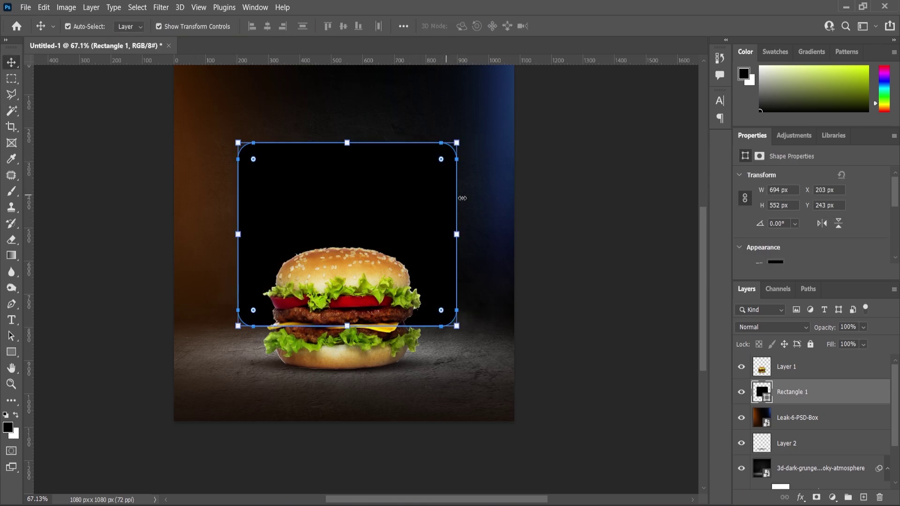
# Add a layer mask to the rounded rectangle and fade out its lower part with a vertical black-to-white gradient.
pyautogui.scroll(2, 374, 277)
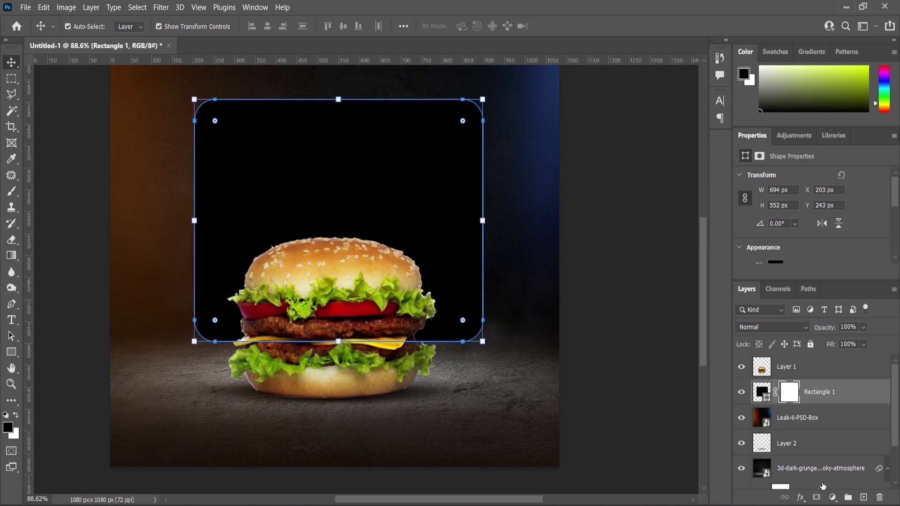
pyautogui.press('g')
pyautogui.moveTo(341, 358); pyautogui.dragTo(339, 225)
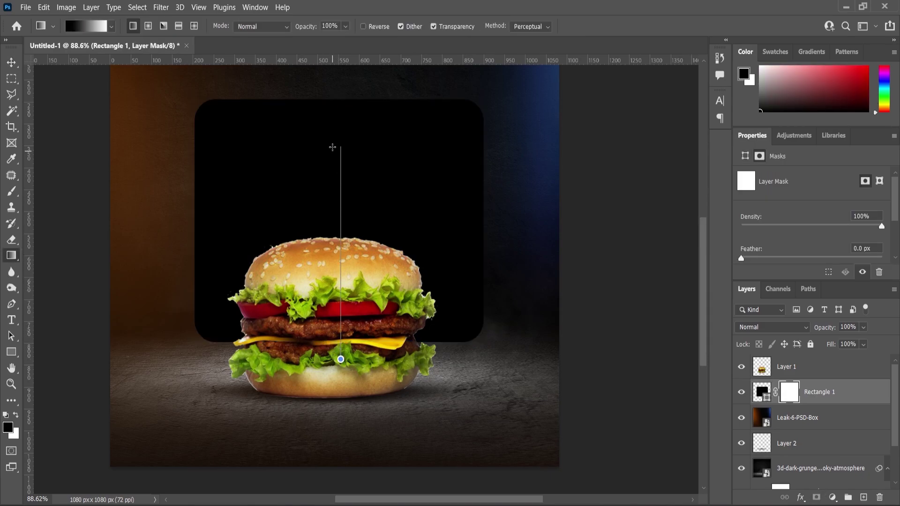
pyautogui.moveTo(332, 147); pyautogui.dragTo(332, 147)
# Centre the masked rounded rectangle horizontally on the canvas.
pyautogui.scroll(-2, 379, 328)
pyautogui.press('v')
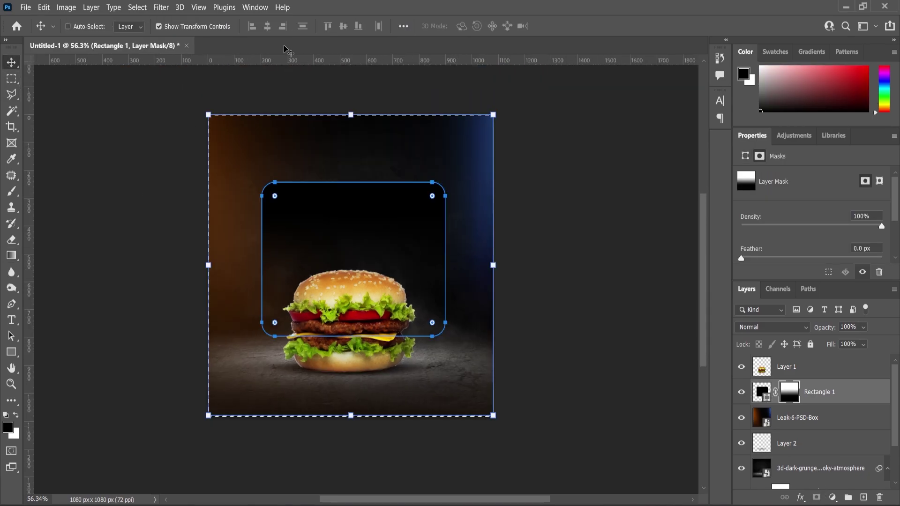
pyautogui.click(267, 26)
pyautogui.click(403, 247)
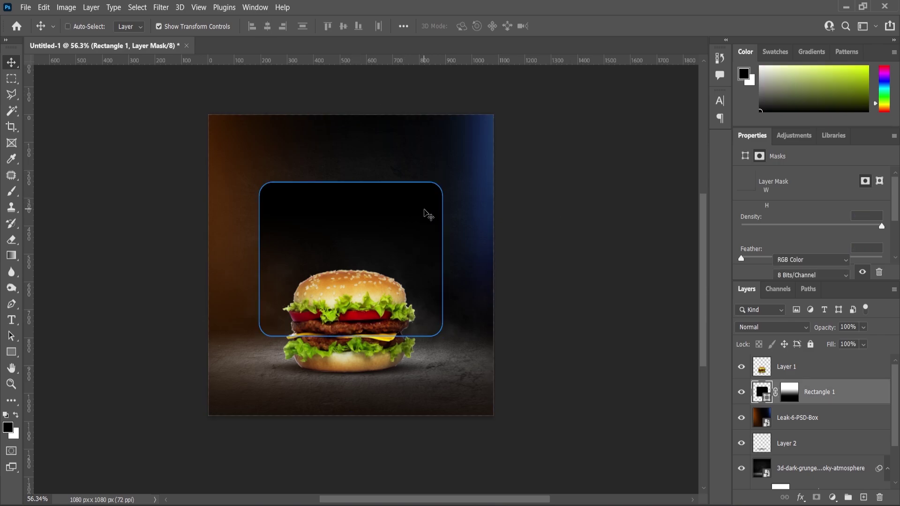
# Enlarge the rounded rectangle to about 779 × 620 px and centre it on the canvas behind the burger.
pyautogui.moveTo(443, 180); pyautogui.dragTo(454, 177)
pyautogui.moveTo(419, 229); pyautogui.dragTo(419, 234)
pyautogui.click(13, 65)
pyautogui.click(505, 277)
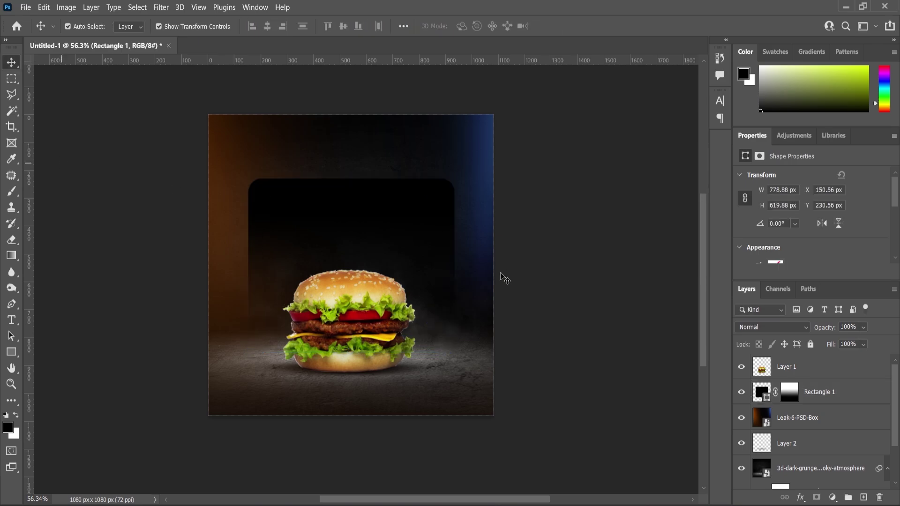
pyautogui.scroll(-2, 499, 288)
pyautogui.scroll(4, 385, 231)
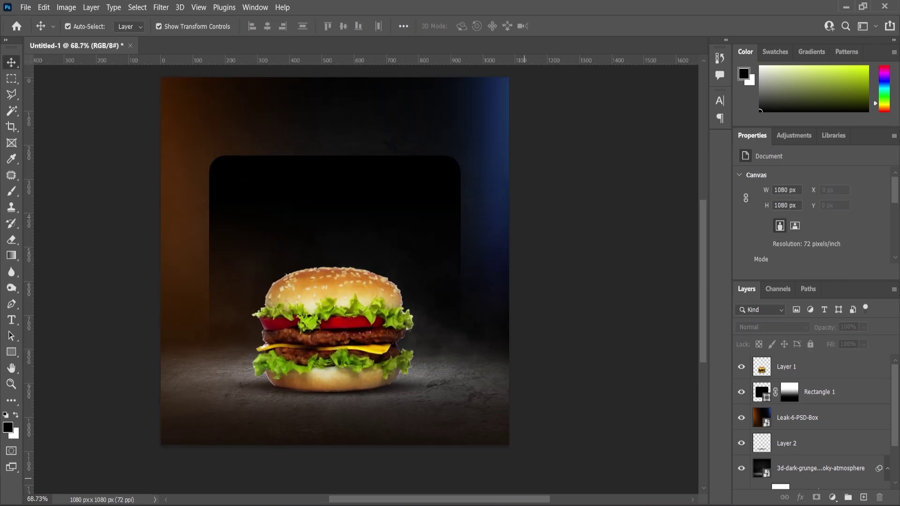
# Place the series__fire_3_by_beautiful_evil image over the burger's top bun at about 384 × 288 px and blend it with Screen.
pyautogui.click(502, 499)
pyautogui.click(387, 206)
pyautogui.moveTo(544, 116); pyautogui.dragTo(346, 317)
pyautogui.moveTo(439, 180); pyautogui.dragTo(418, 239)
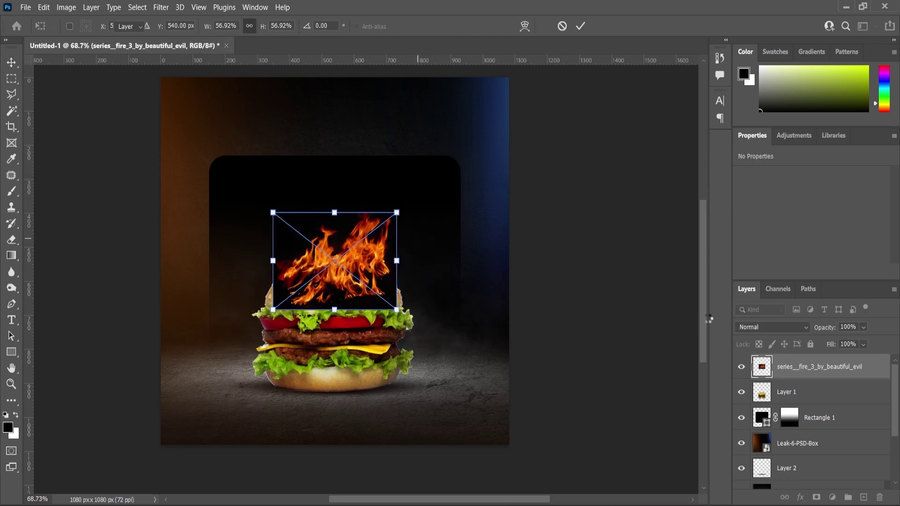
pyautogui.click(770, 327)
pyautogui.click(773, 291)
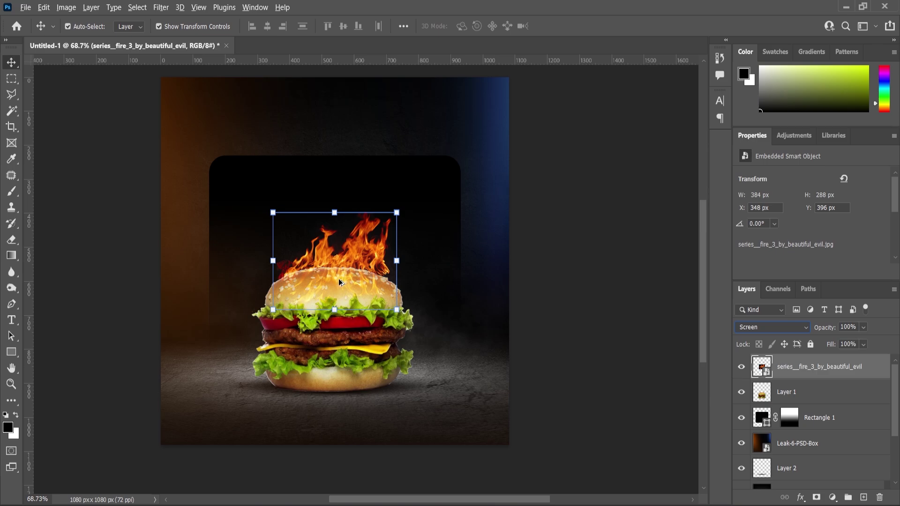
# Lower the fire slightly onto the bun and apply a Levels adjustment to it with the black input level at 15.
pyautogui.click(10, 386)
pyautogui.moveTo(354, 270); pyautogui.dragTo(405, 270)
pyautogui.click(12, 63)
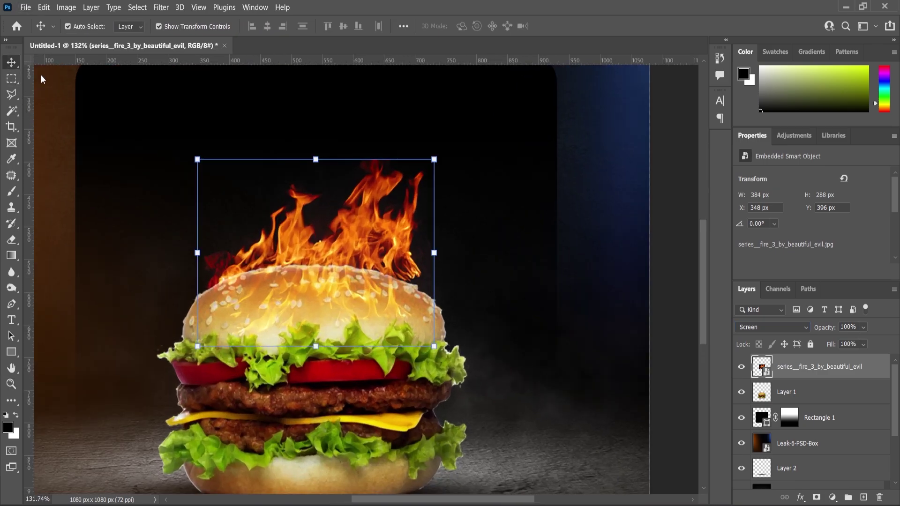
pyautogui.moveTo(388, 219); pyautogui.dragTo(388, 228)
pyautogui.click(66, 7)
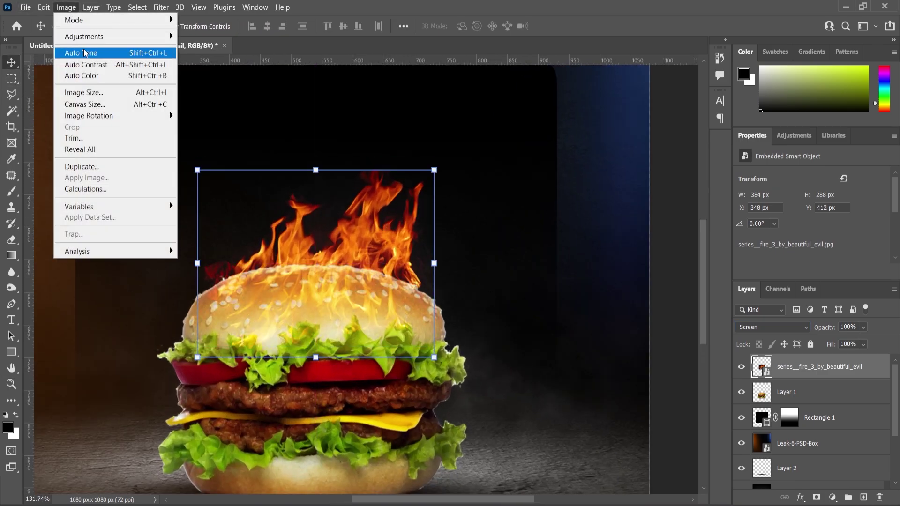
pyautogui.moveTo(80, 38)
pyautogui.click(224, 57)
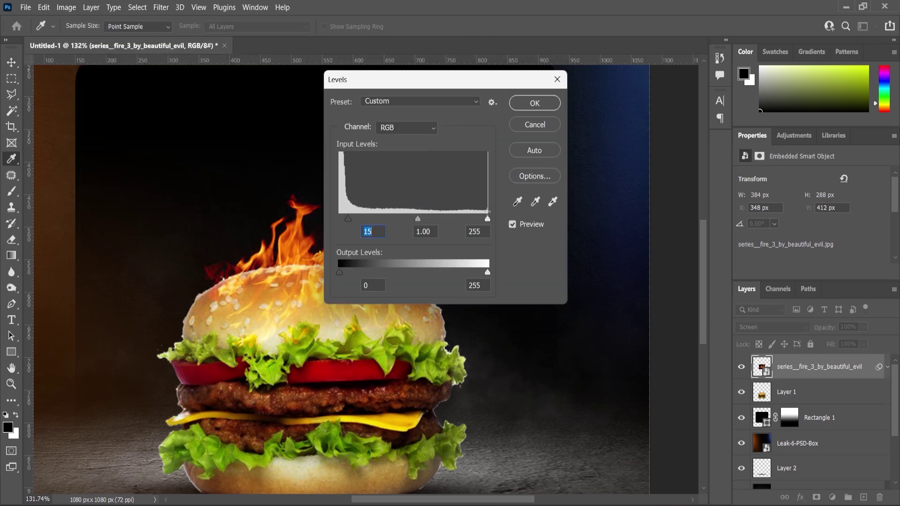
pyautogui.click(534, 103)
# Scale the fire down to about 47% and raise it so the flames rise from the top of the bun.
pyautogui.scroll(-1, 409, 203)
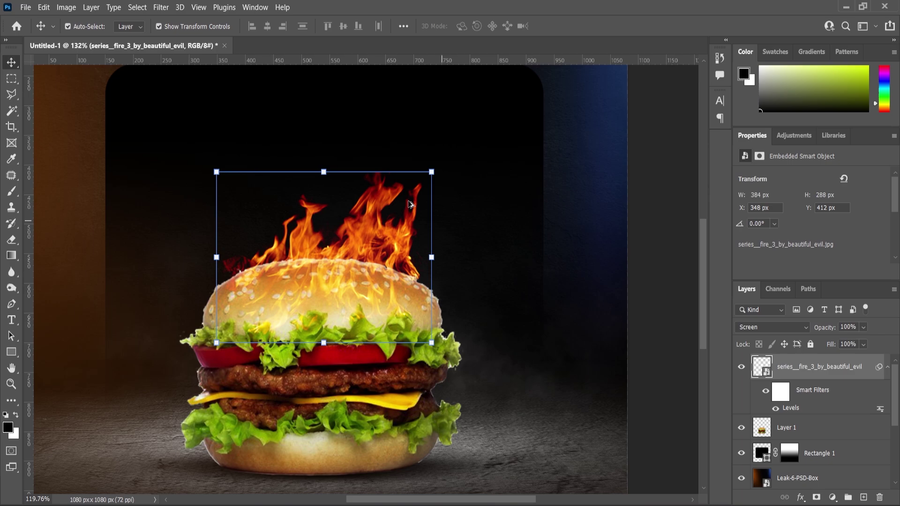
pyautogui.click(434, 169)
pyautogui.click(466, 209)
pyautogui.moveTo(434, 169); pyautogui.dragTo(415, 184)
pyautogui.moveTo(339, 255); pyautogui.dragTo(336, 232)
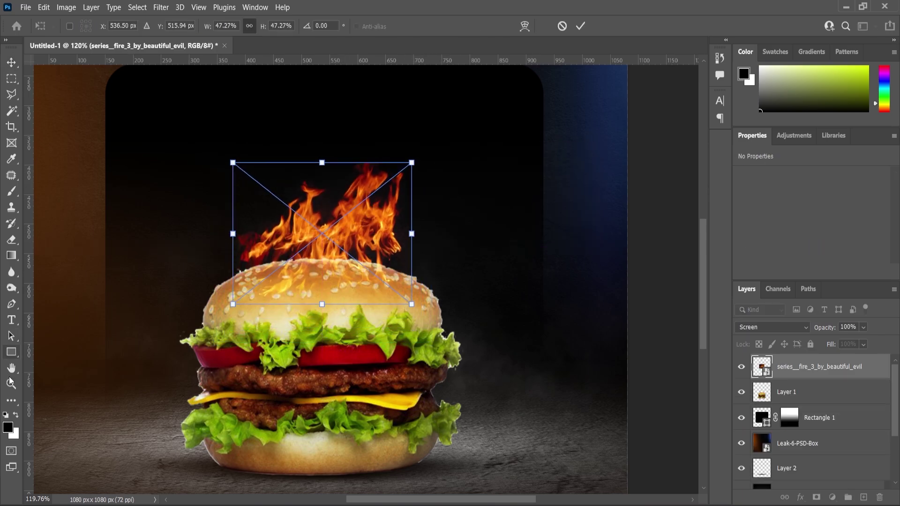
pyautogui.press('Return')
# Darken the top of the bun under the flames on the burger layer using the Burn tool on midtones at 50% exposure.
pyautogui.press('z')
pyautogui.hotkey('alt', '[')
pyautogui.click(14, 293)
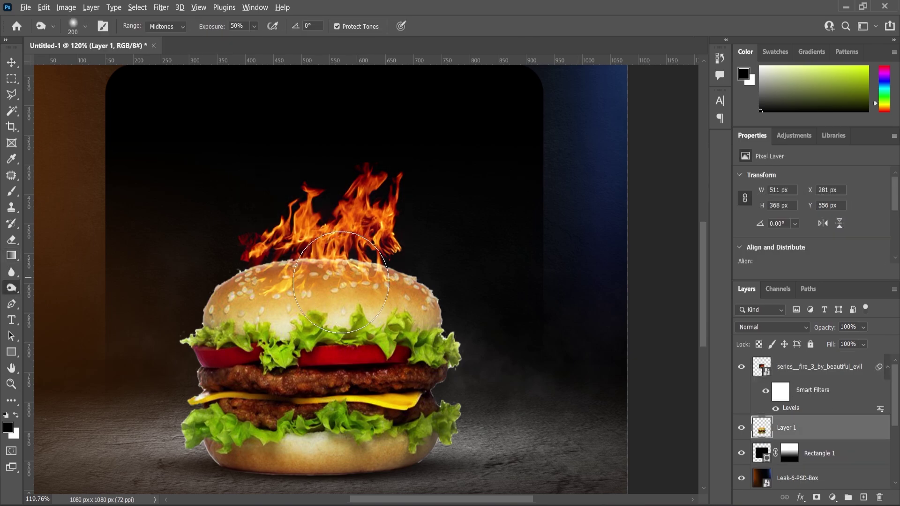
pyautogui.scroll(1, 360, 187)
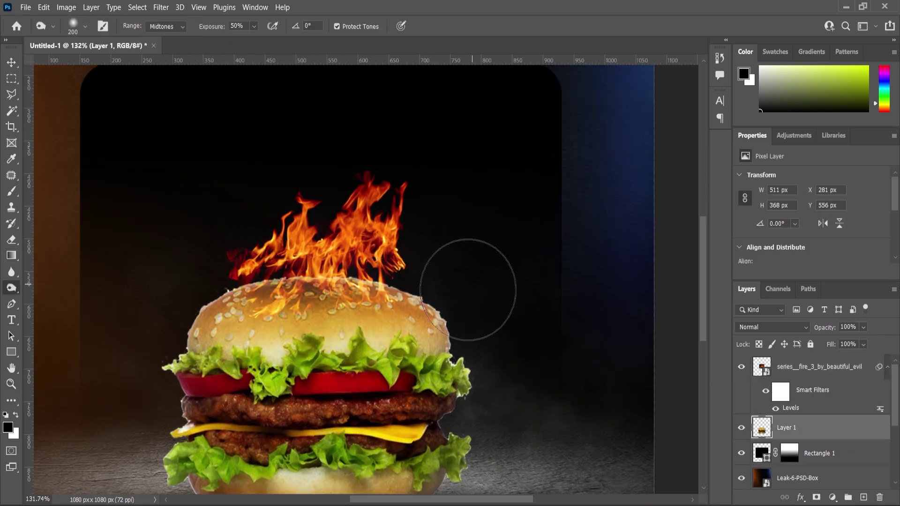
pyautogui.scroll(-4, 370, 262)
pyautogui.click(11, 384)
pyautogui.scroll(-2, 395, 255)
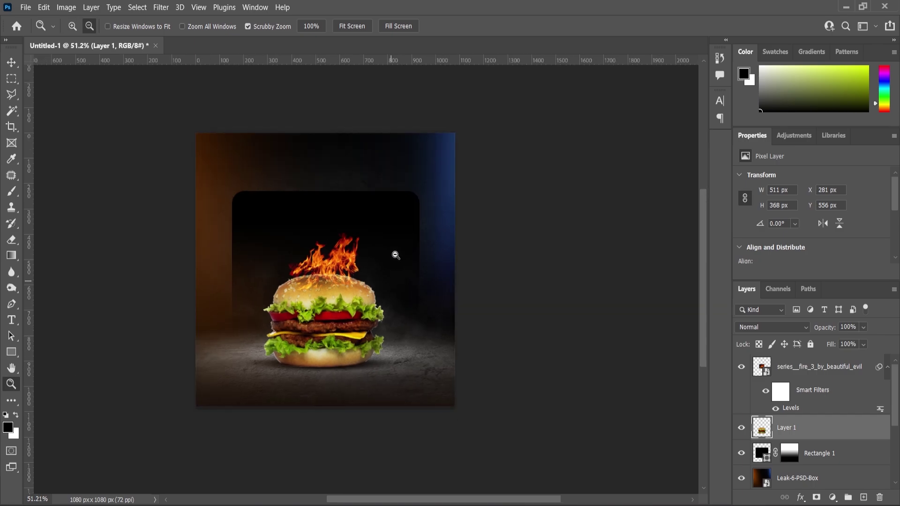
# Extend the rounded rectangle's upper edge upward to make it about 662 px high.
pyautogui.scroll(3, 347, 219)
pyautogui.click(11, 62)
pyautogui.click(298, 211)
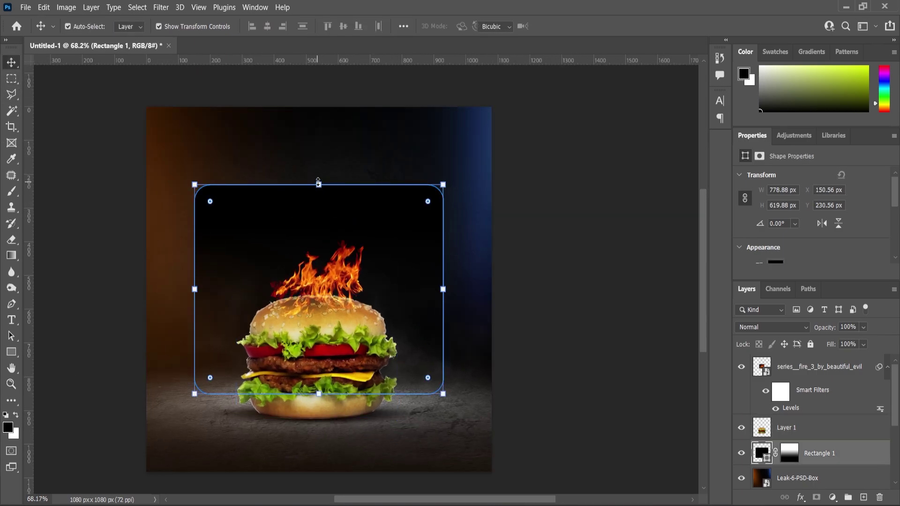
pyautogui.moveTo(318, 183); pyautogui.dragTo(318, 170)
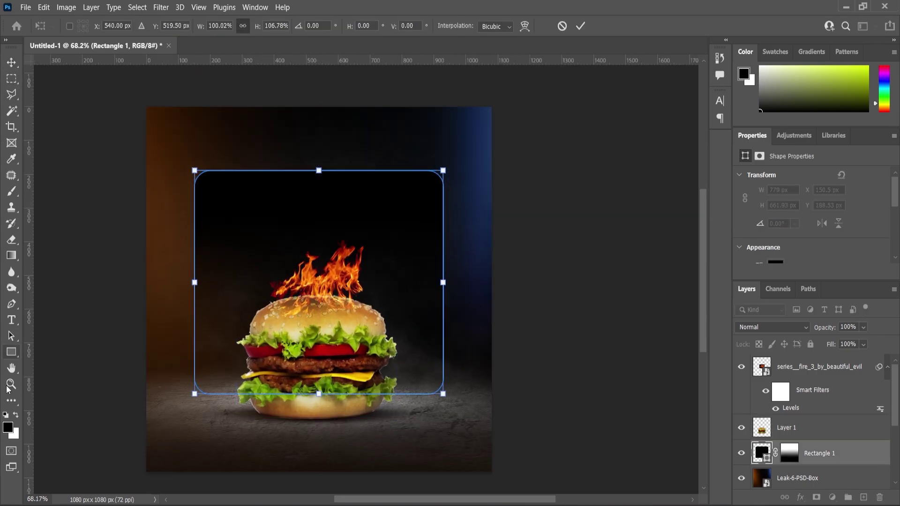
pyautogui.click(11, 384)
# Place the Search-Engine image on the black panel above the burger, scaled to about 10.5%.
pyautogui.scroll(1, 519, 350)
pyautogui.hotkey('alt', 'Tab')
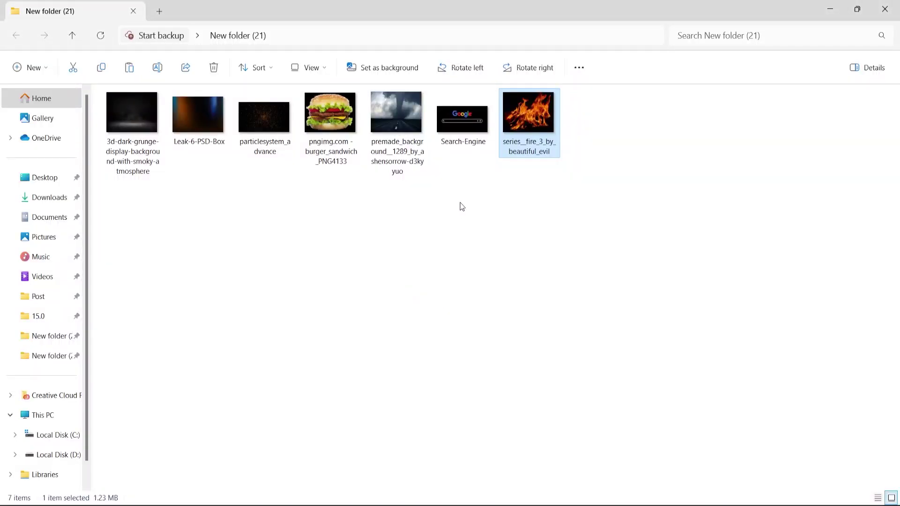
pyautogui.moveTo(463, 124); pyautogui.dragTo(433, 261)
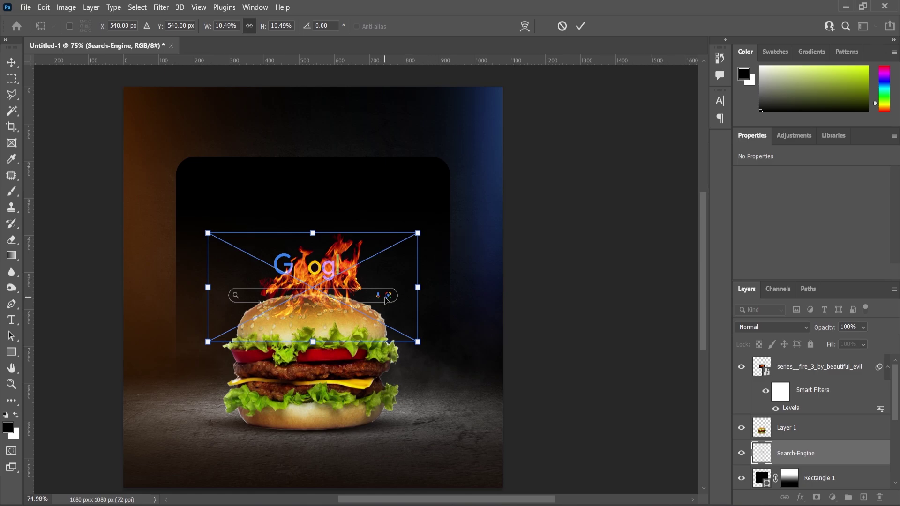
pyautogui.moveTo(385, 300); pyautogui.dragTo(391, 233)
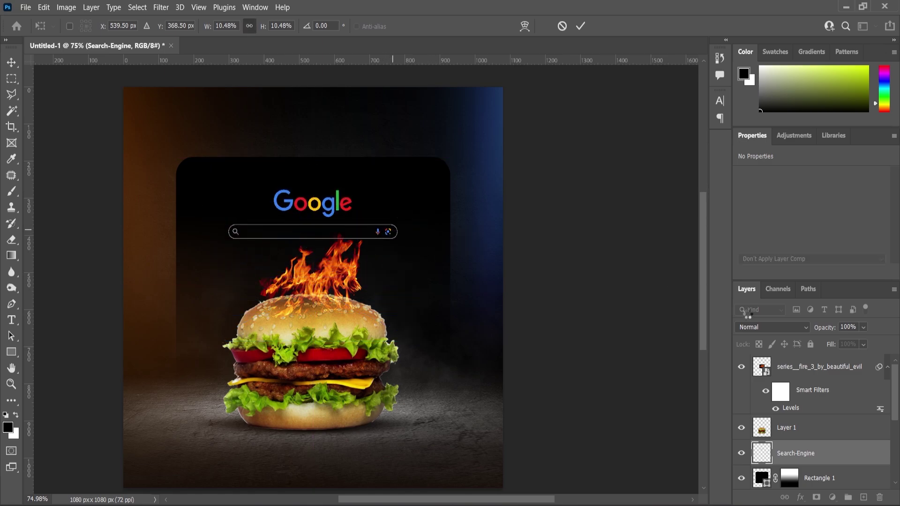
pyautogui.press('Return')
# Apply a white Color Overlay to the Search-Engine layer.
pyautogui.press('z')
pyautogui.click(800, 497)
pyautogui.click(825, 449)
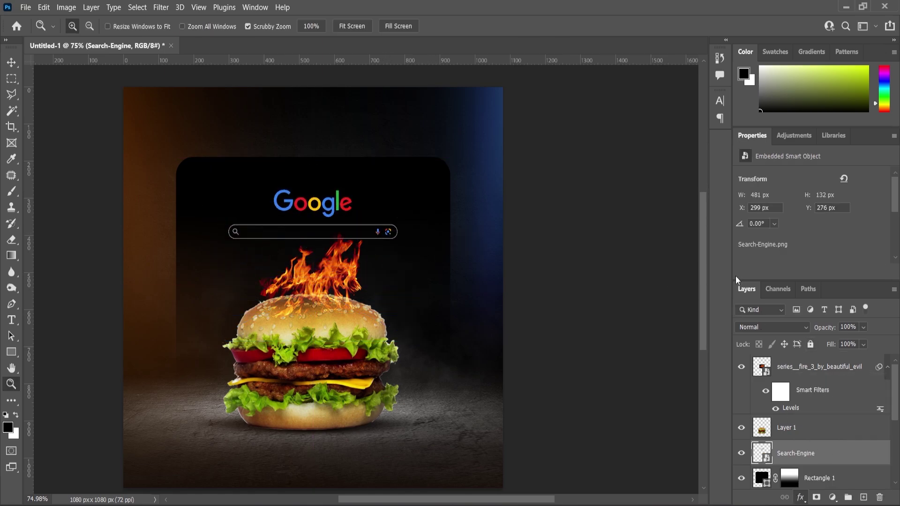
pyautogui.press('Return')
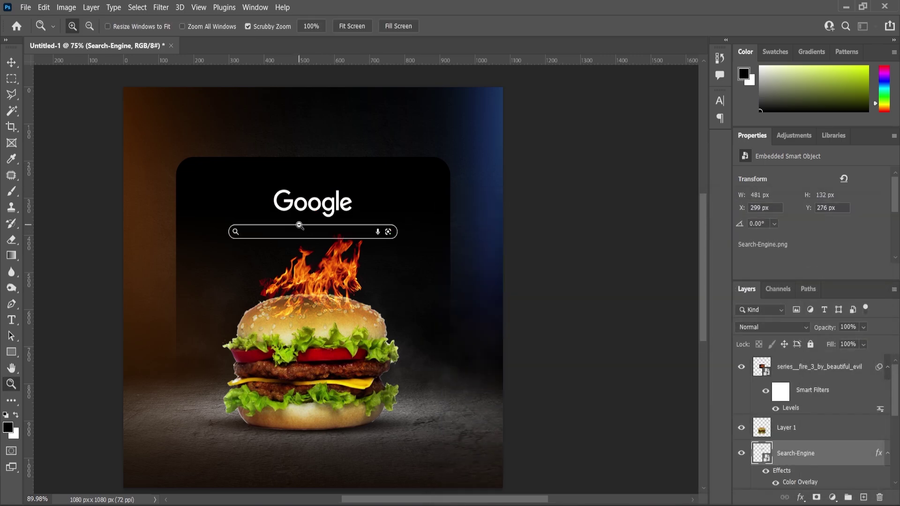
# Select the fire, burger and ground shadow layers together, shift them lower on the canvas and scale them to about 97.5%.
pyautogui.moveTo(298, 225); pyautogui.dragTo(317, 225)
pyautogui.click(11, 63)
pyautogui.click(334, 305)
pyautogui.keyDown('shift'); pyautogui.click(347, 400); pyautogui.keyUp('shift')
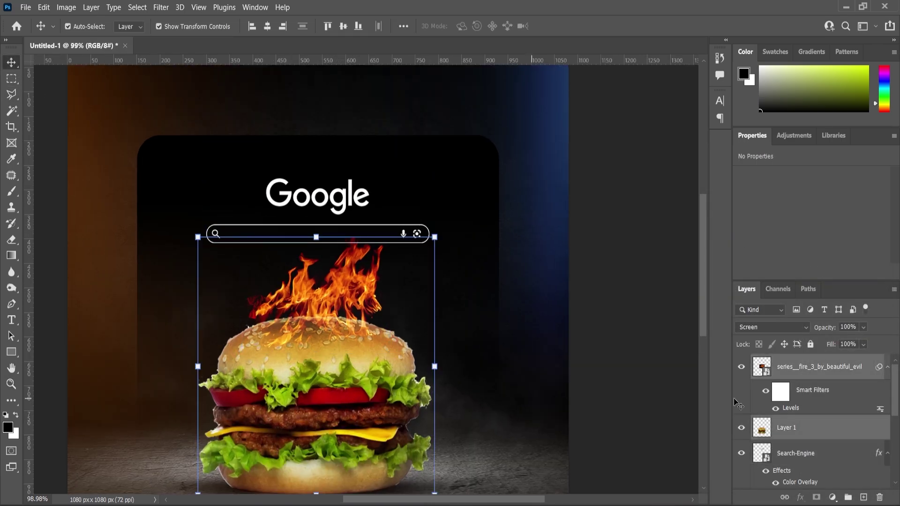
pyautogui.scroll(-3, 785, 447)
pyautogui.click(786, 430)
pyautogui.hotkey('ctrl', '-')
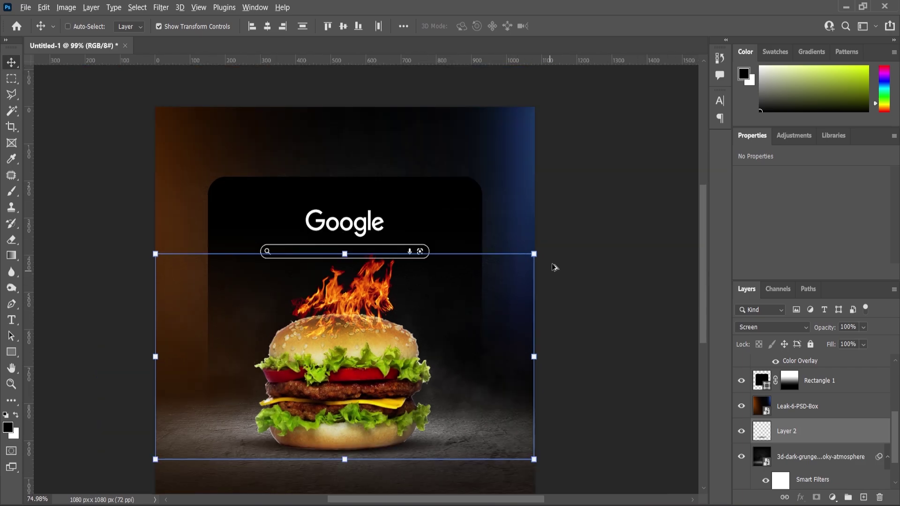
pyautogui.click(530, 265)
pyautogui.click(481, 210)
pyautogui.moveTo(534, 253); pyautogui.dragTo(513, 264)
pyautogui.moveTo(377, 373); pyautogui.dragTo(377, 402)
pyautogui.moveTo(518, 297); pyautogui.dragTo(531, 288)
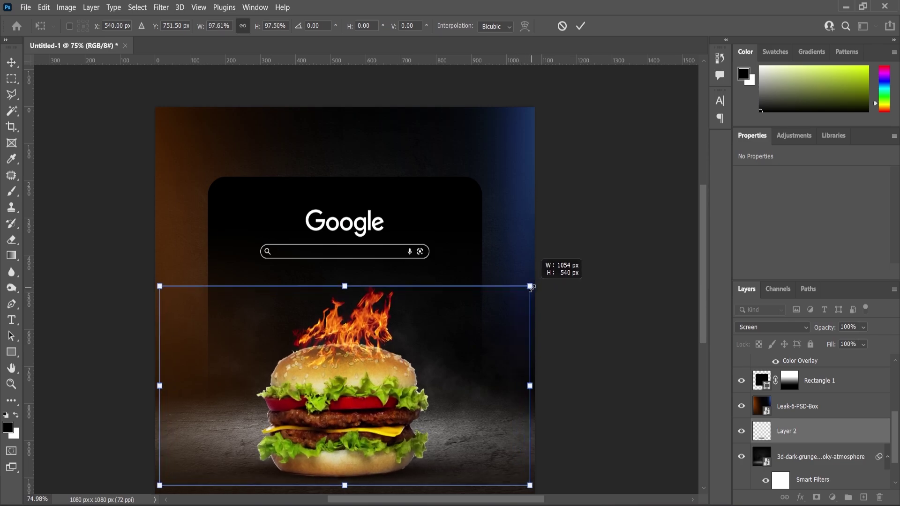
# Enlarge the Google logo and search bar graphic to about 12.8% and move it slightly lower on the panel.
pyautogui.click(353, 227)
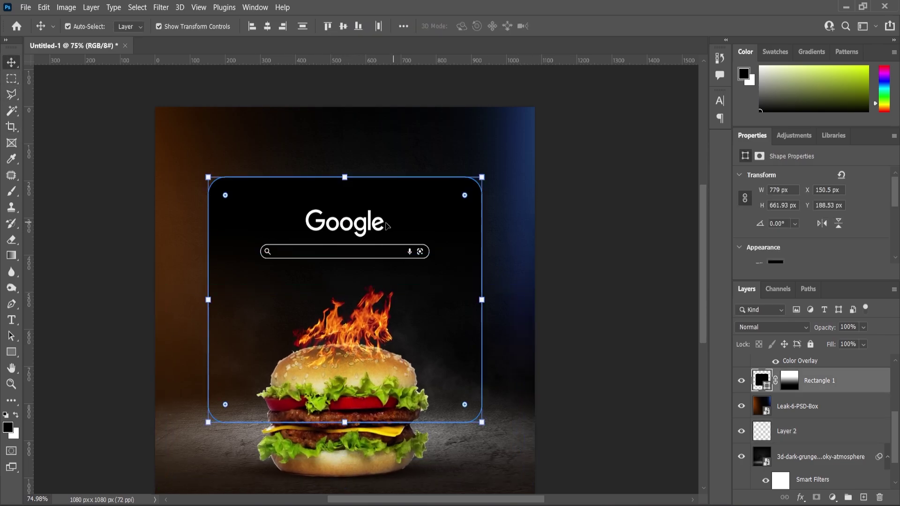
pyautogui.click(364, 225)
pyautogui.hotkey('ctrl', 't')
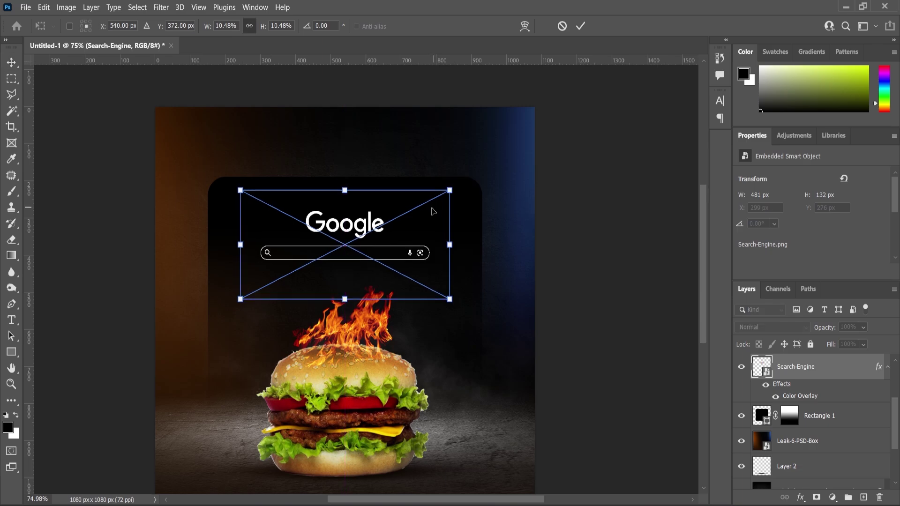
pyautogui.moveTo(449, 190); pyautogui.dragTo(460, 187)
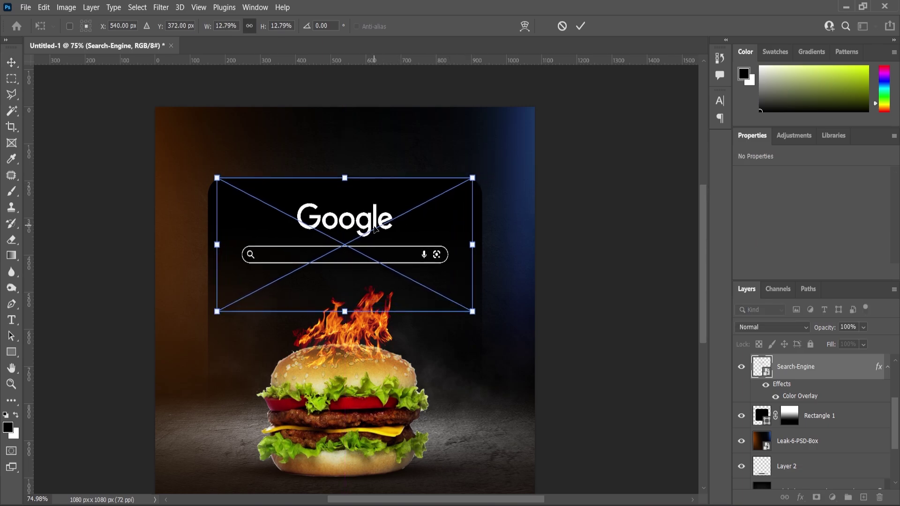
pyautogui.moveTo(375, 229); pyautogui.dragTo(375, 236)
# Add the white text "Best Burger in the World" in Poppins Light, 13 pt, below the search bar.
pyautogui.click(12, 384)
pyautogui.scroll(3, 298, 254)
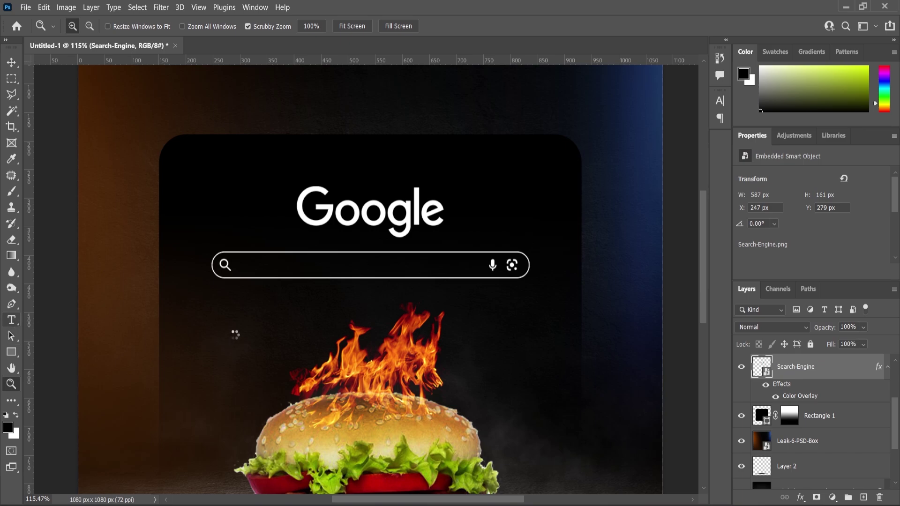
pyautogui.press('t')
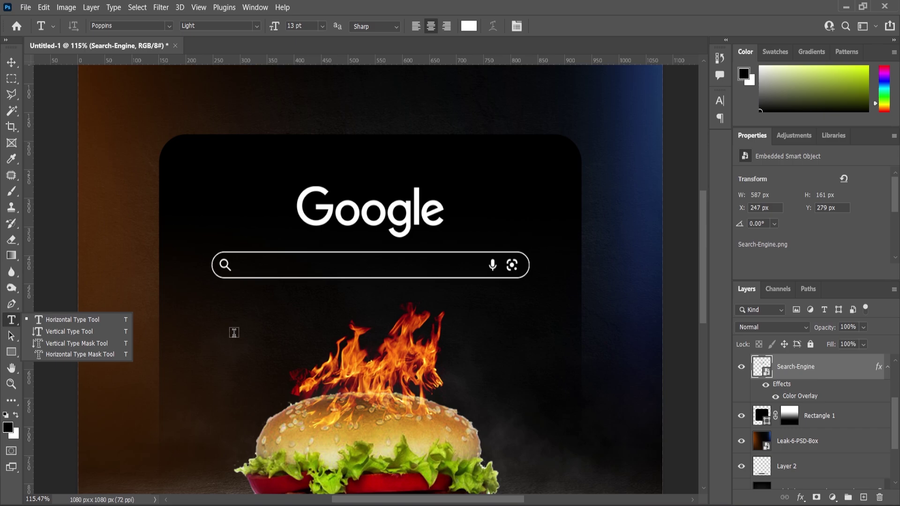
pyautogui.click(292, 340)
pyautogui.click(292, 340)
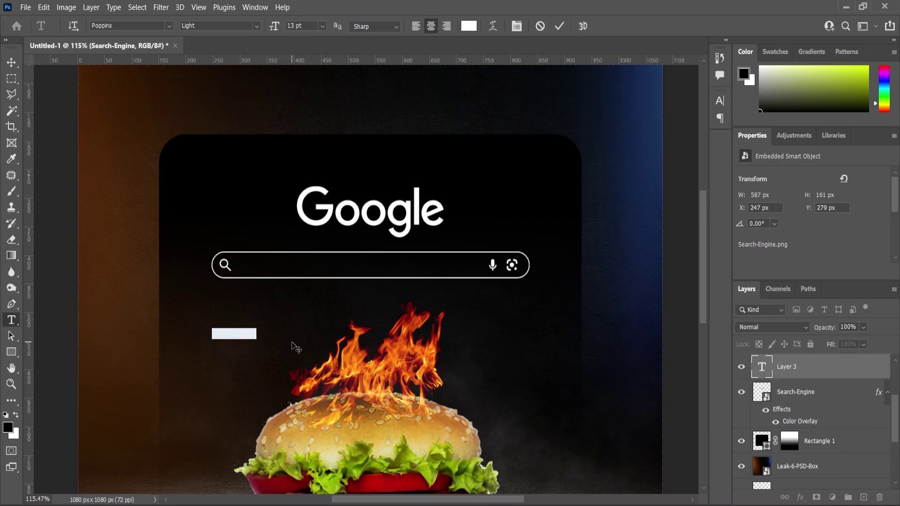
pyautogui.press('BackSpace')
pyautogui.write('BEST BURGER IN THE WORLD')
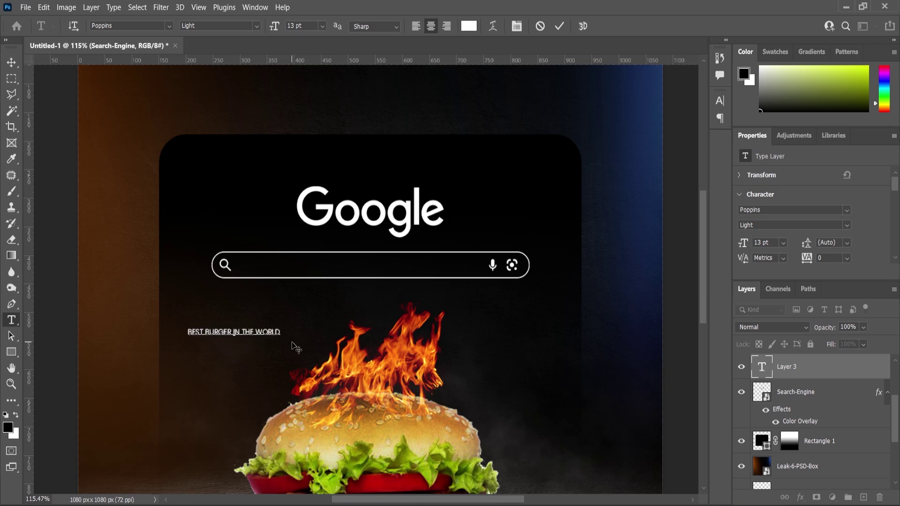
# Turn off the capitals formatting for the whole "Best Burger in the World" text.
pyautogui.hotkey('ctrl', 'a')
pyautogui.scroll(-5, 810, 249)
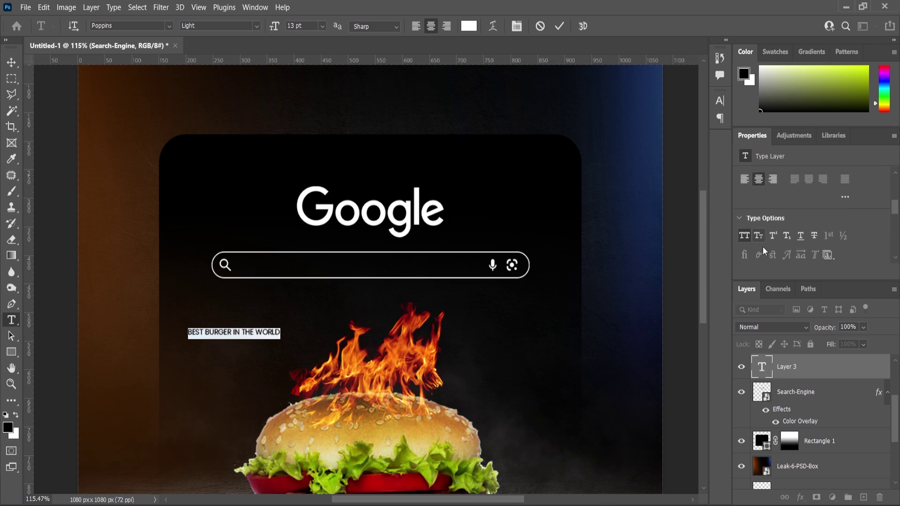
pyautogui.click(10, 64)
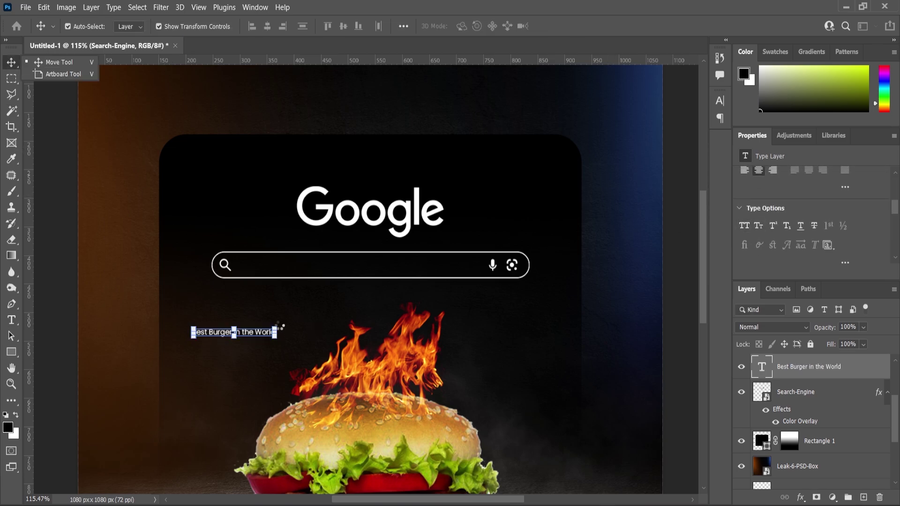
# Enlarge the "Best Burger in the World" text and position it inside the search bar beside the magnifier icon.
pyautogui.moveTo(279, 326); pyautogui.dragTo(316, 311)
pyautogui.moveTo(362, 271); pyautogui.dragTo(370, 267)
pyautogui.press('Return')
pyautogui.scroll(-4, 331, 290)
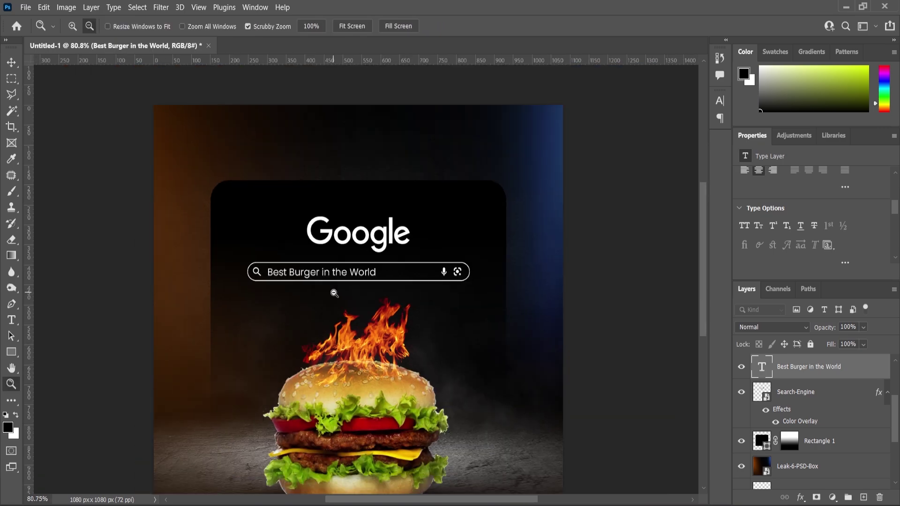
pyautogui.scroll(6, 323, 277)
pyautogui.scroll(-4, 321, 278)
pyautogui.scroll(7, 321, 278)
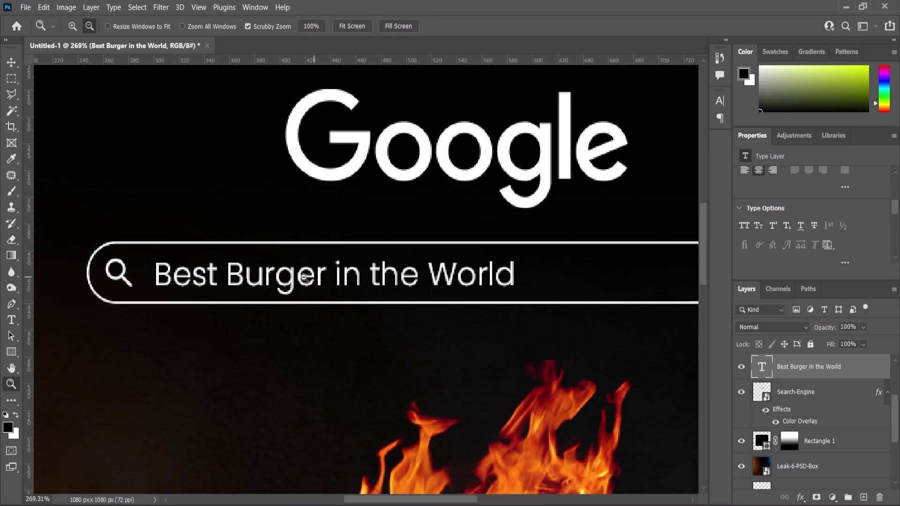
pyautogui.hotkey('shift', 'v')
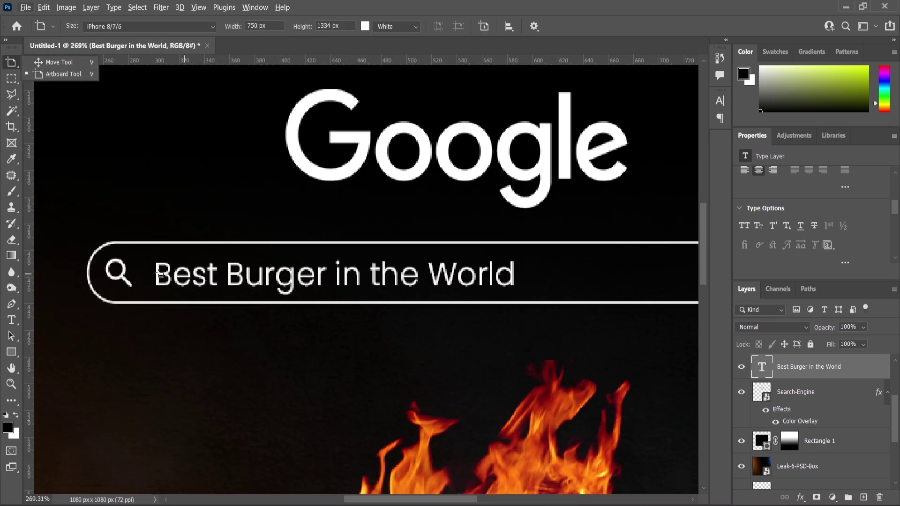
pyautogui.hotkey('shift', 'v')
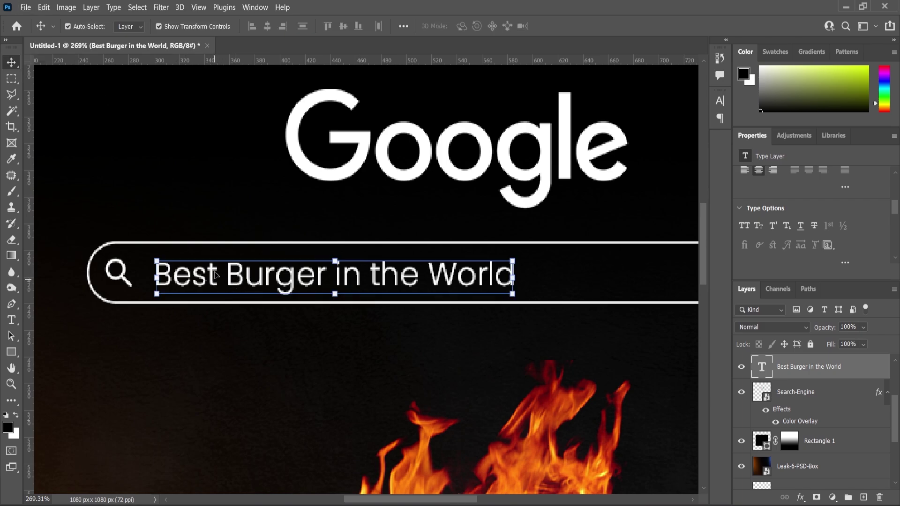
# Nudge the "Best Burger in the World" text slightly upward so it sits vertically centred in the search bar.
pyautogui.moveTo(215, 275)
pyautogui.mouseDown()
pyautogui.moveTo(216, 264)
pyautogui.moveTo(216, 275)
pyautogui.mouseUp()
pyautogui.press('Up')
pyautogui.press('Up')
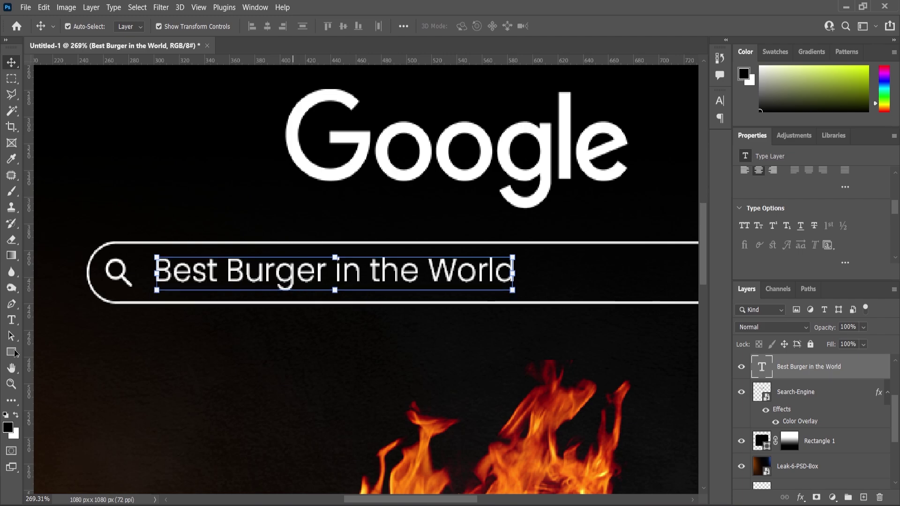
pyautogui.press('z')
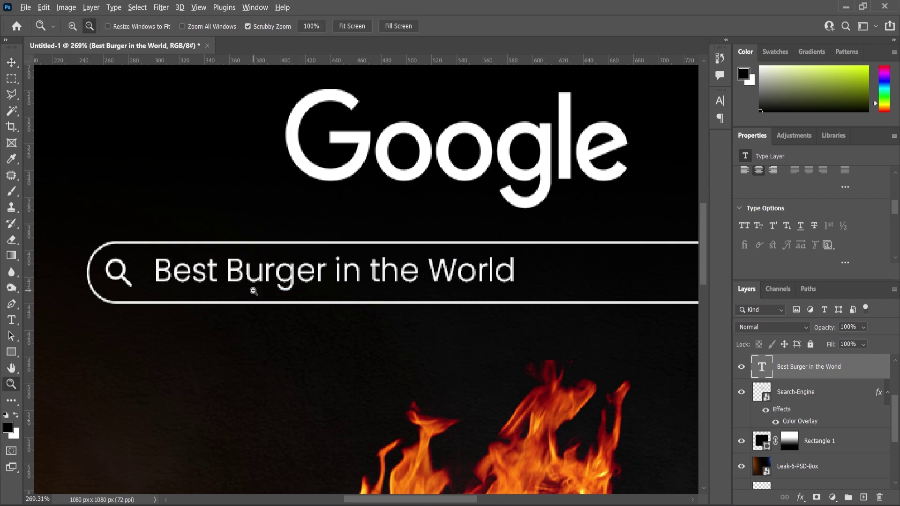
pyautogui.keyDown('alt'); pyautogui.click(283, 298); pyautogui.keyUp('alt')
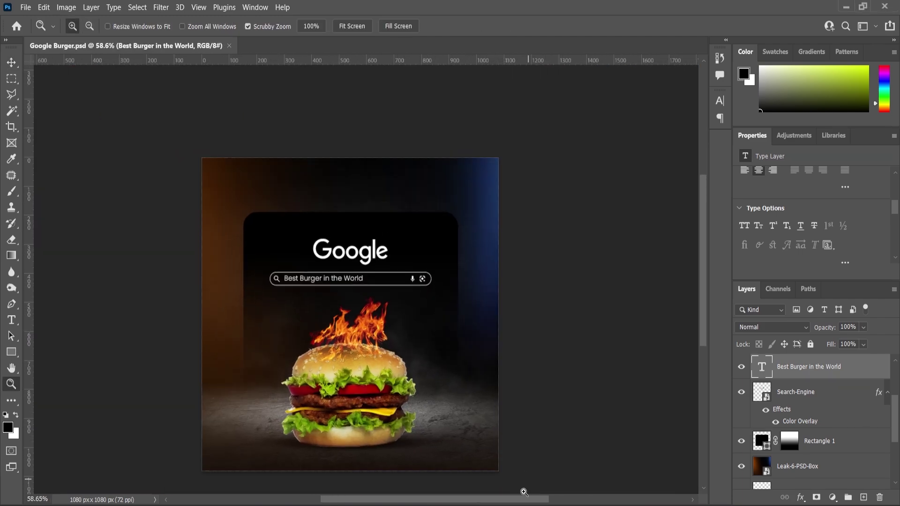
# Place the stormy road image premade_background__1289 on the canvas and enlarge it to about 406.58% to cover the whole poster.
pyautogui.hotkey('alt', 'Tab')
pyautogui.moveTo(396, 115); pyautogui.dragTo(357, 400)
pyautogui.moveTo(406, 280); pyautogui.dragTo(555, 141)
pyautogui.press('Return')
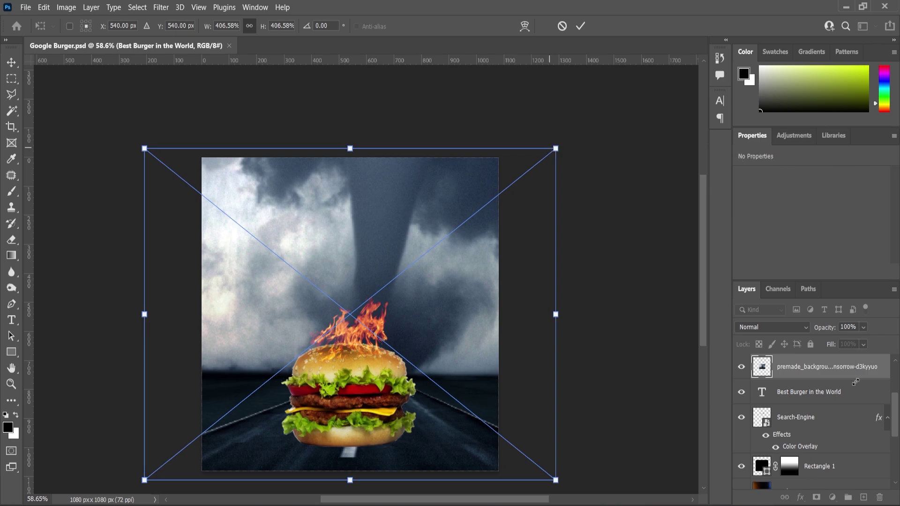
# Move the storm background layer down the stack, between Layer 2 and the 3d-dark-grunge smoky atmosphere layer.
pyautogui.moveTo(798, 369); pyautogui.dragTo(813, 463)
pyautogui.scroll(-4, 807, 445)
pyautogui.scroll(2, 800, 420)
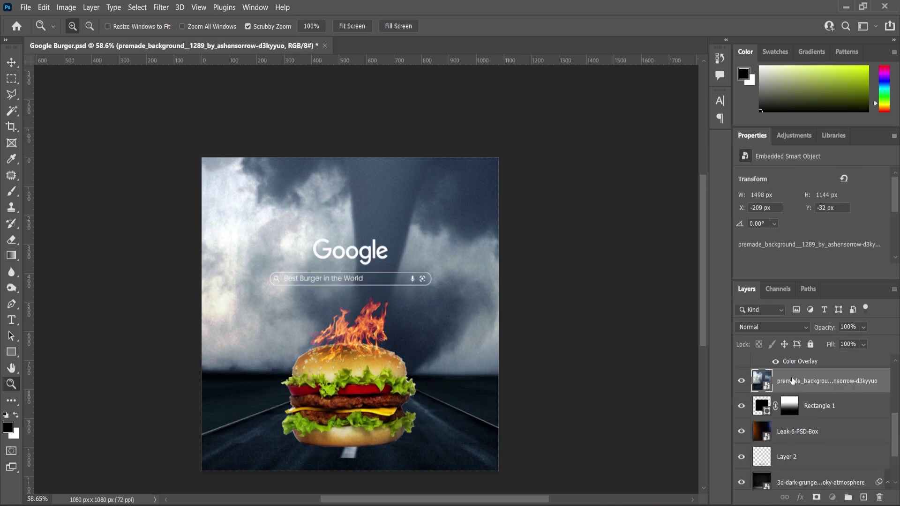
pyautogui.moveTo(793, 381); pyautogui.dragTo(796, 451)
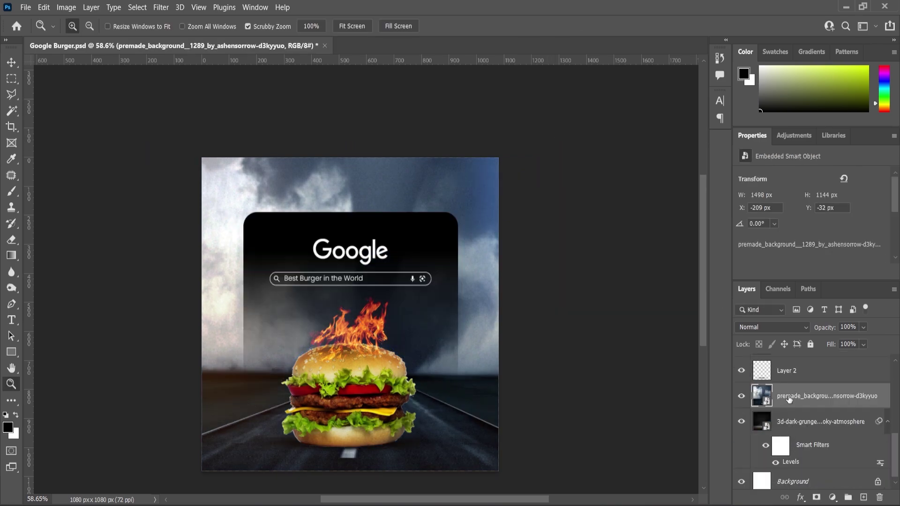
# Add a layer mask to the storm background and fade out its upper part with a vertical black-to-white gradient.
pyautogui.click(816, 498)
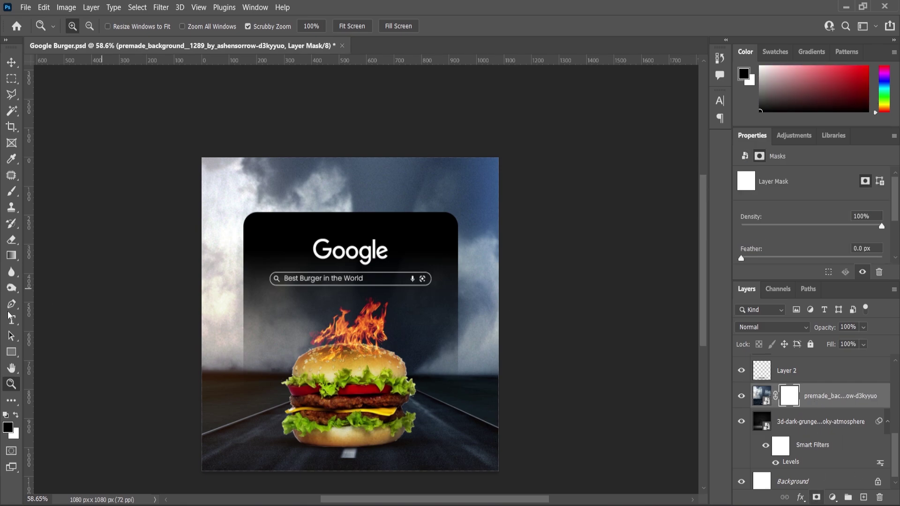
pyautogui.press('g')
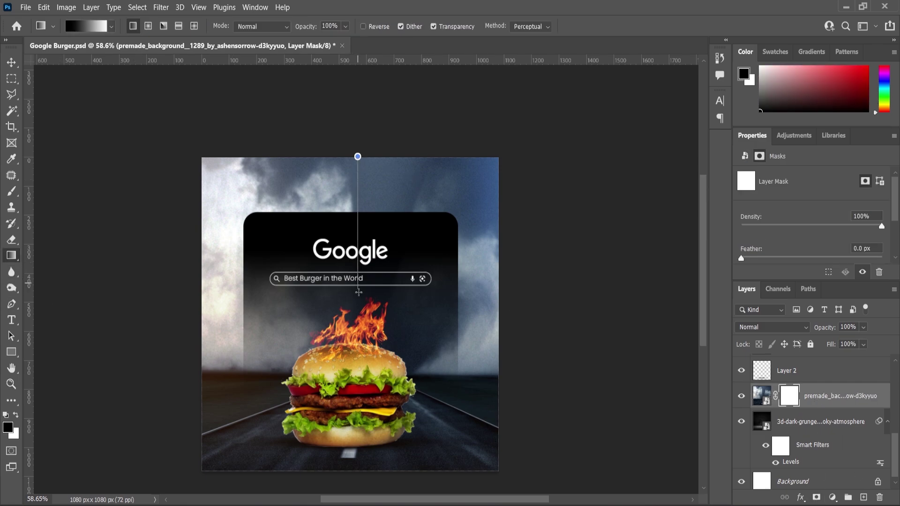
pyautogui.moveTo(361, 325); pyautogui.dragTo(362, 322)
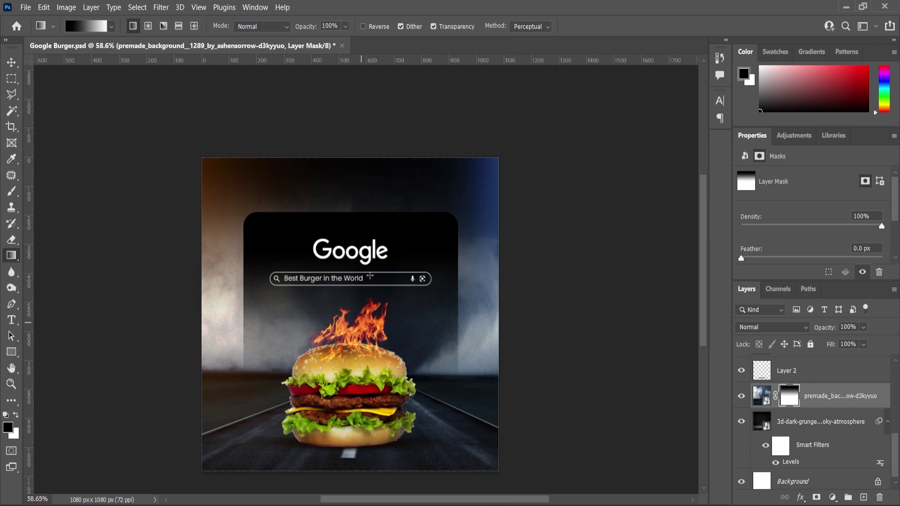
# Keep the storm background layer in Normal blend mode and lower its opacity to 61%.
pyautogui.scroll(1, 370, 276)
pyautogui.click(781, 326)
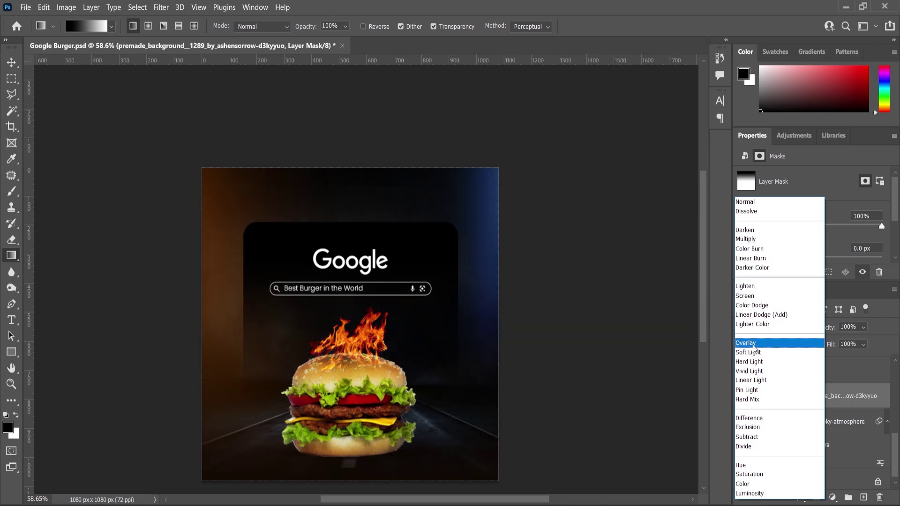
pyautogui.click(753, 202)
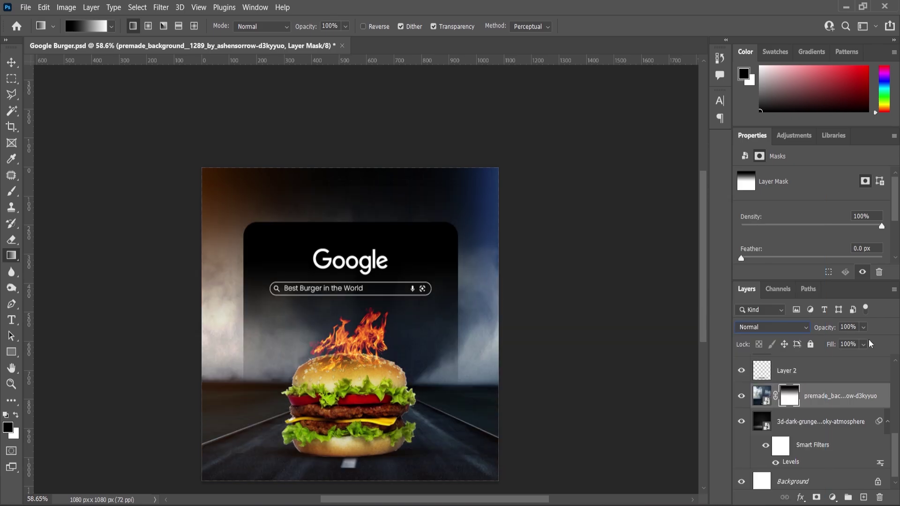
pyautogui.moveTo(865, 346); pyautogui.dragTo(863, 346)
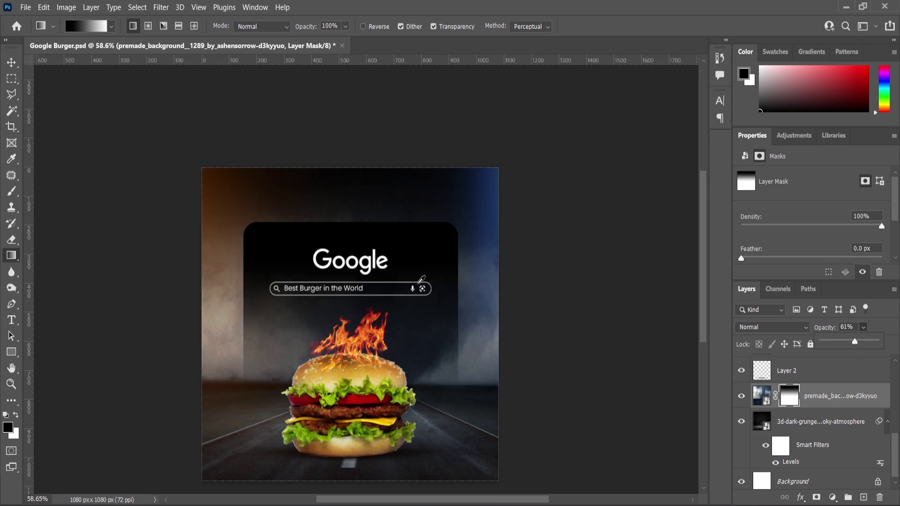
pyautogui.scroll(2, 421, 294)
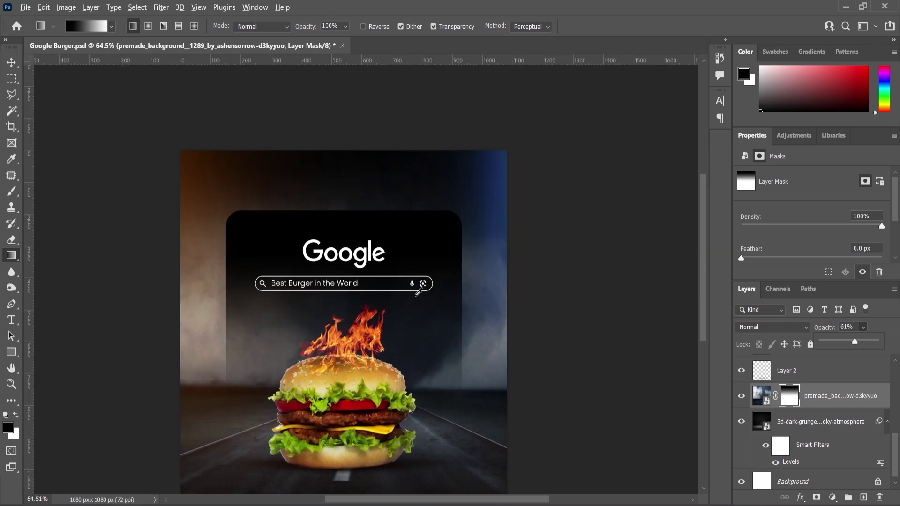
# Place the particlesystem_advance image, enlarge it to about 121.76% and move it down 214 px over the burger area.
pyautogui.click(522, 501)
pyautogui.moveTo(265, 117); pyautogui.dragTo(361, 323)
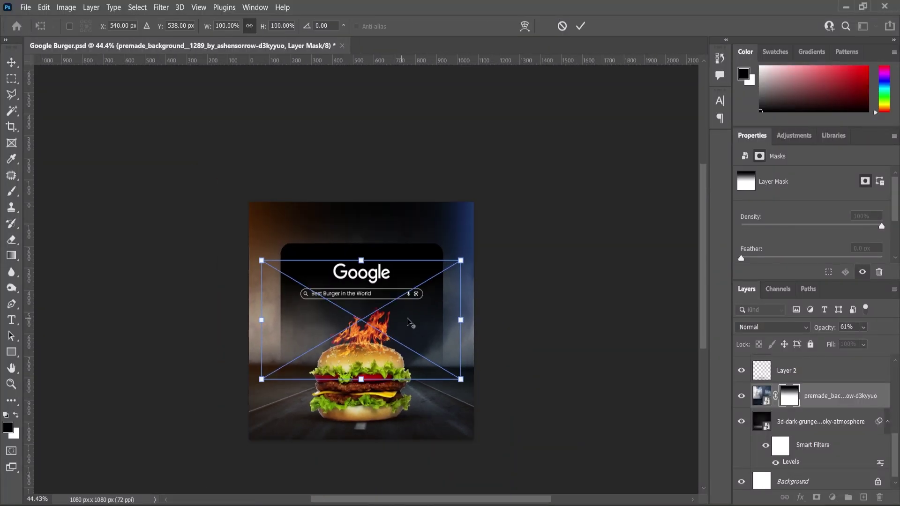
pyautogui.moveTo(461, 260); pyautogui.dragTo(482, 247)
pyautogui.moveTo(462, 323); pyautogui.dragTo(464, 366)
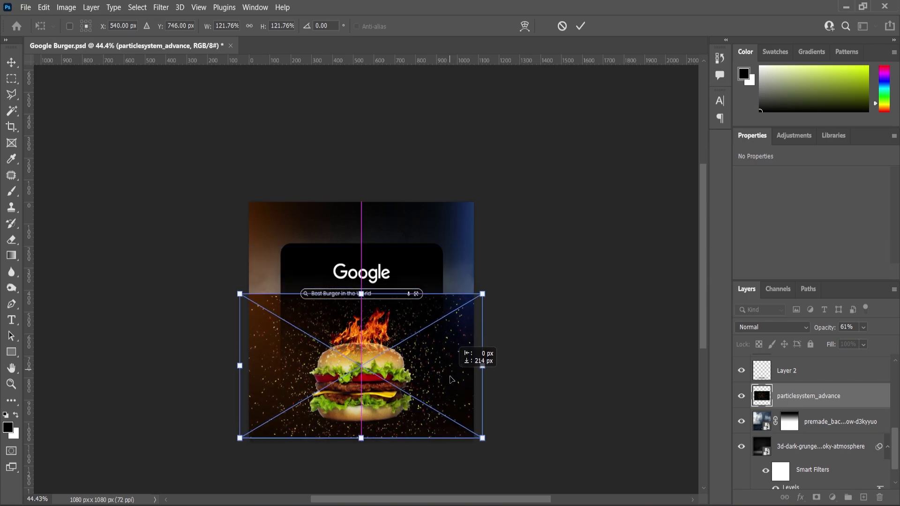
pyautogui.press('Return')
# Set the particle layer's blend mode to Screen and enlarge the layer slightly to 1.29 times its placed size.
pyautogui.click(770, 327)
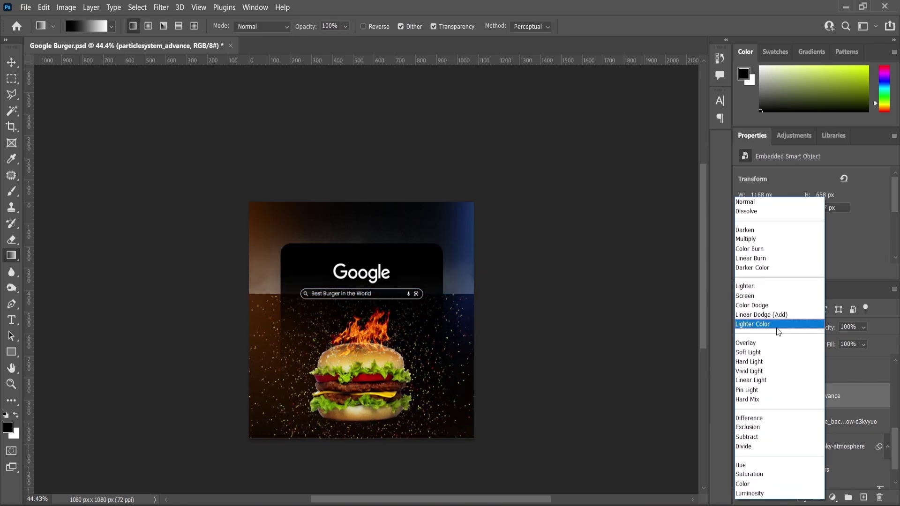
pyautogui.click(754, 297)
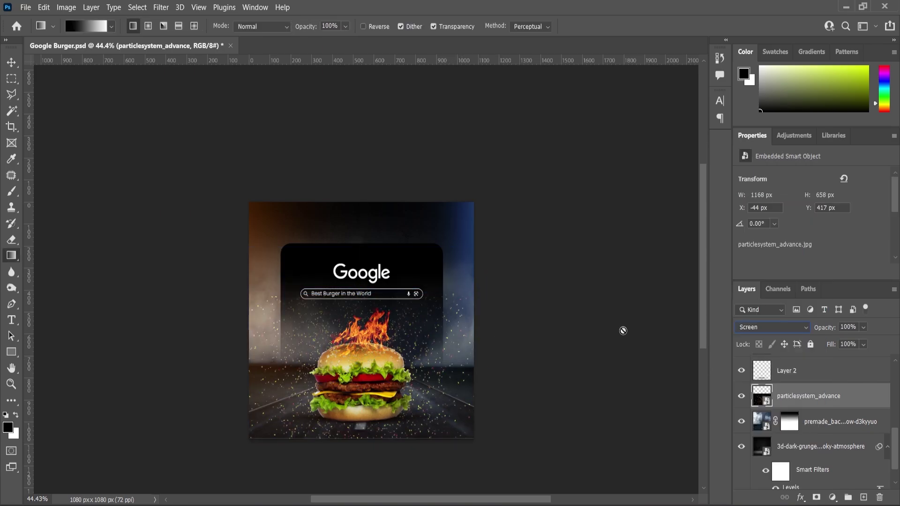
pyautogui.click(11, 62)
pyautogui.moveTo(482, 294); pyautogui.dragTo(489, 290)
pyautogui.press('Return')
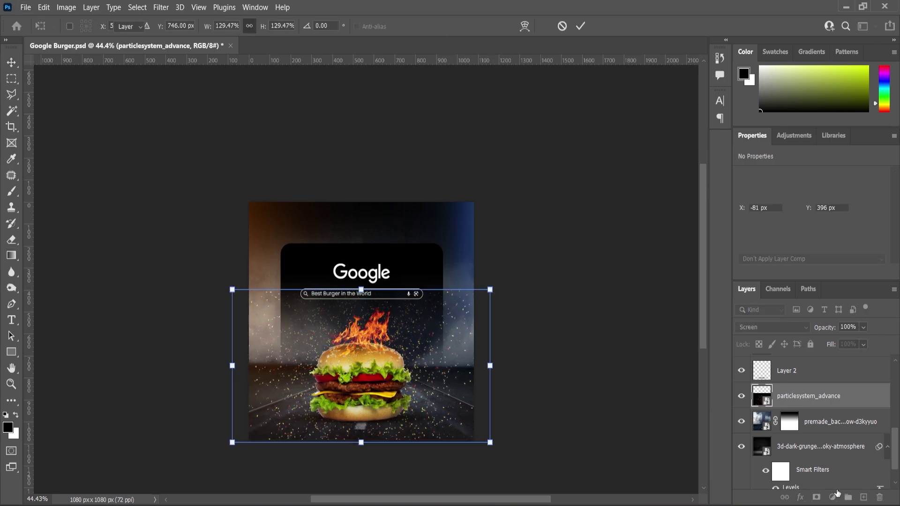
# Mask the particle layer and paint with a soft black 500 px brush to hide particles around the search bar and burger.
pyautogui.click(816, 498)
pyautogui.scroll(3, 389, 371)
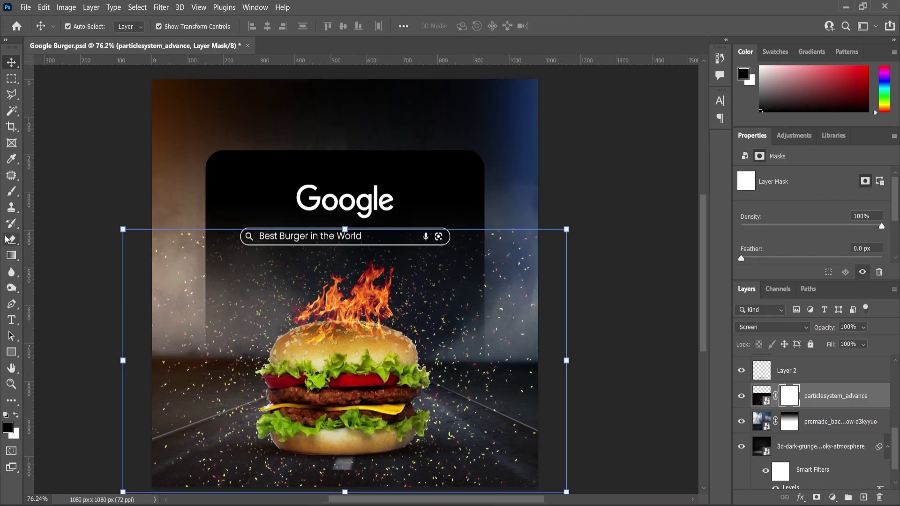
pyautogui.press('b')
pyautogui.rightClick(298, 255)
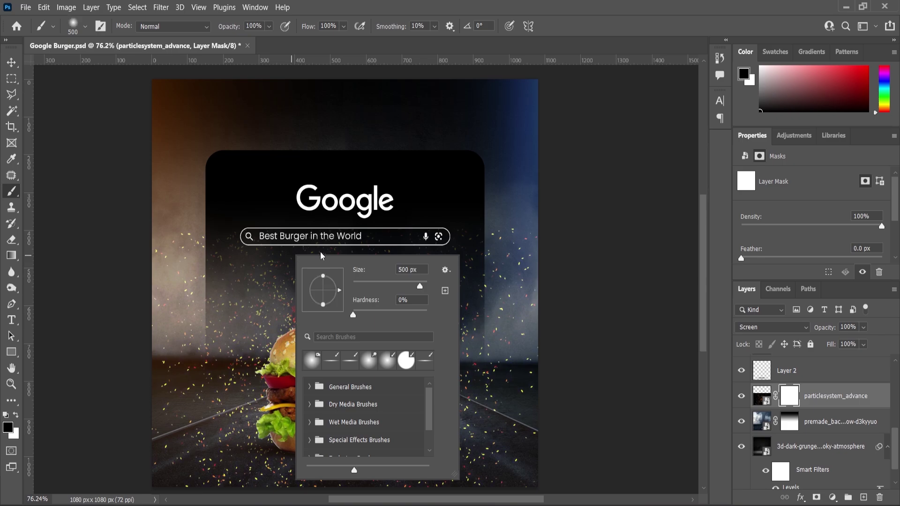
pyautogui.moveTo(182, 290)
pyautogui.mouseDown()
pyautogui.moveTo(216, 261)
pyautogui.moveTo(290, 231)
pyautogui.moveTo(442, 222)
pyautogui.moveTo(441, 240)
pyautogui.mouseUp()
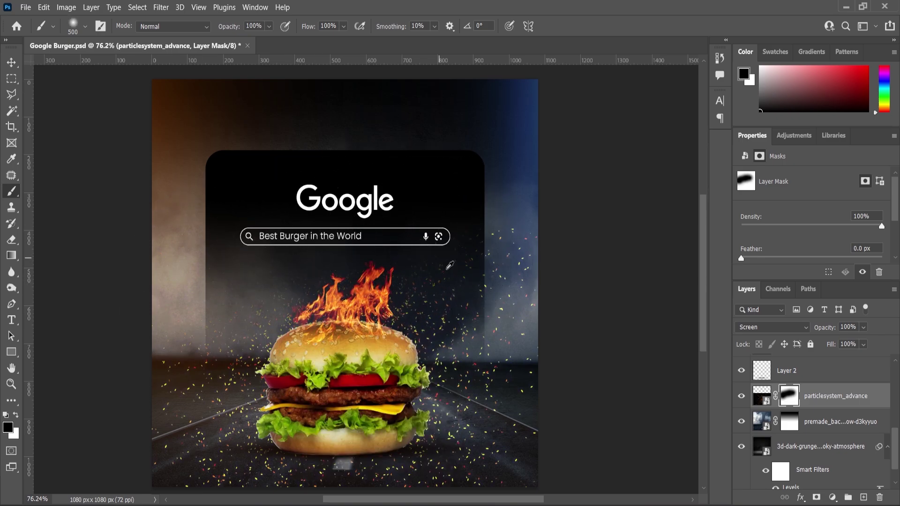
pyautogui.scroll(-1, 450, 265)
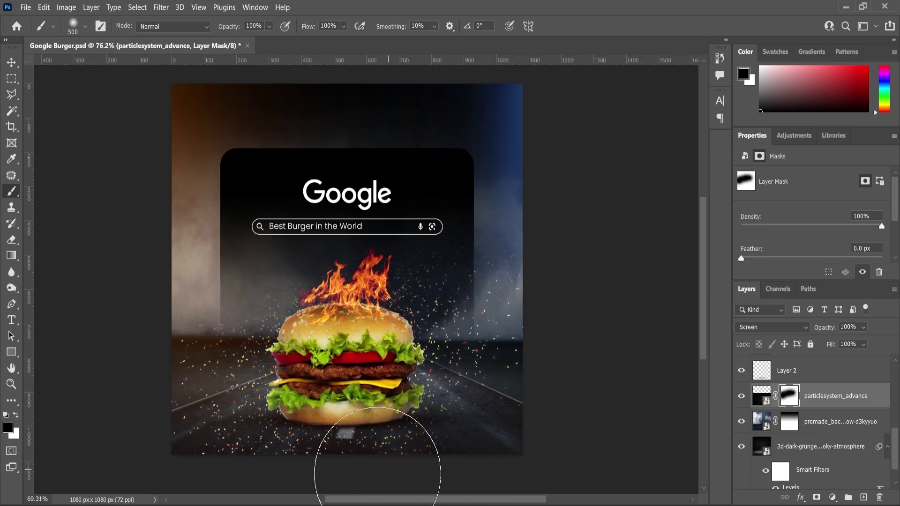
pyautogui.rightClick(570, 363)
pyautogui.rightClick(470, 354)
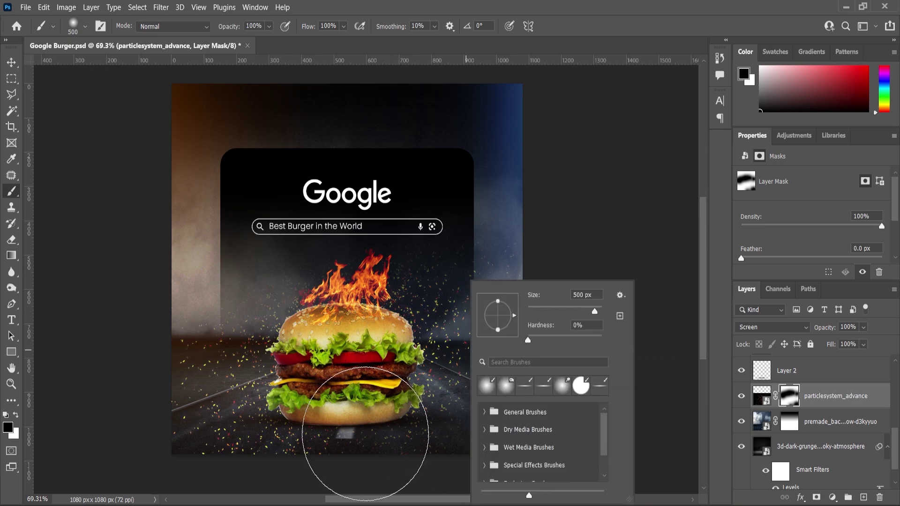
pyautogui.press('Escape')
pyautogui.scroll(-2, 342, 389)
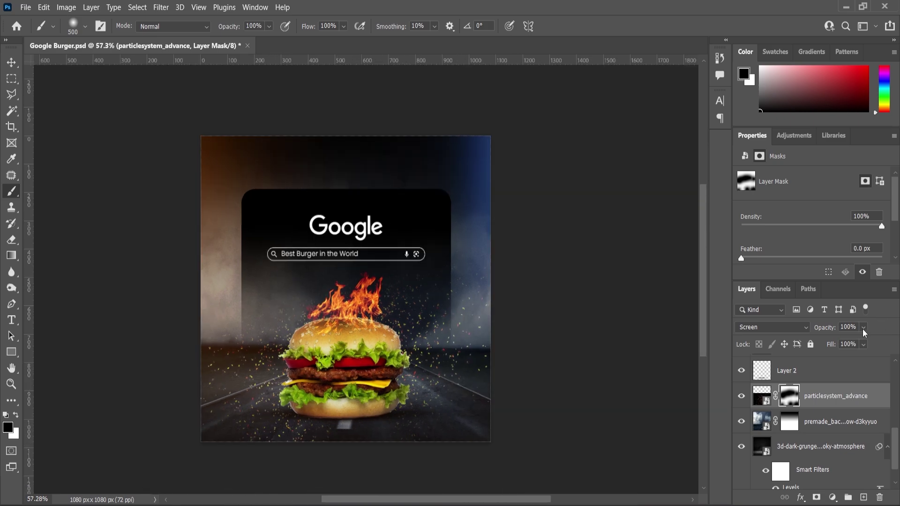
# Lower the particle layer's opacity to 66% and fit the poster on screen.
pyautogui.click(863, 327)
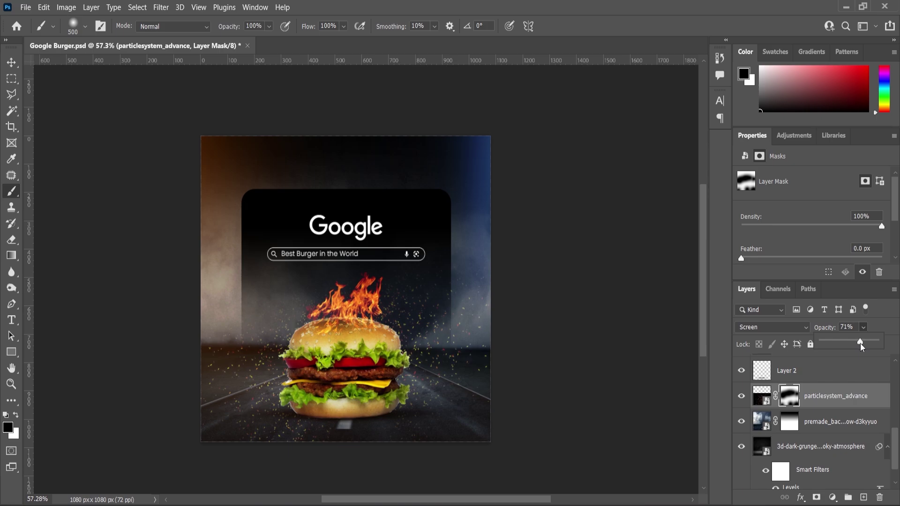
pyautogui.press('z')
pyautogui.moveTo(394, 297); pyautogui.dragTo(409, 332)
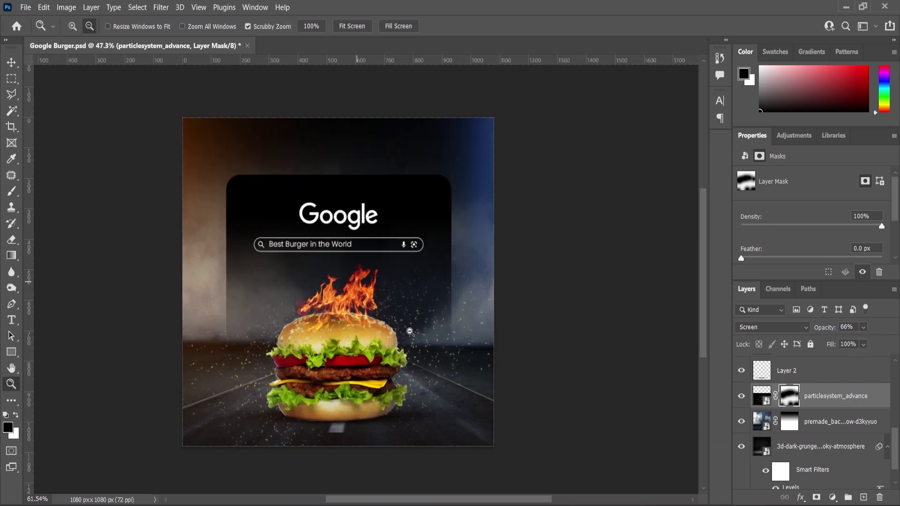
pyautogui.click(352, 27)
# Add a Levels adjustment layer above the fire layer with black input 1, midtones 0.91 and white input 237.
pyautogui.scroll(-3, 804, 381)
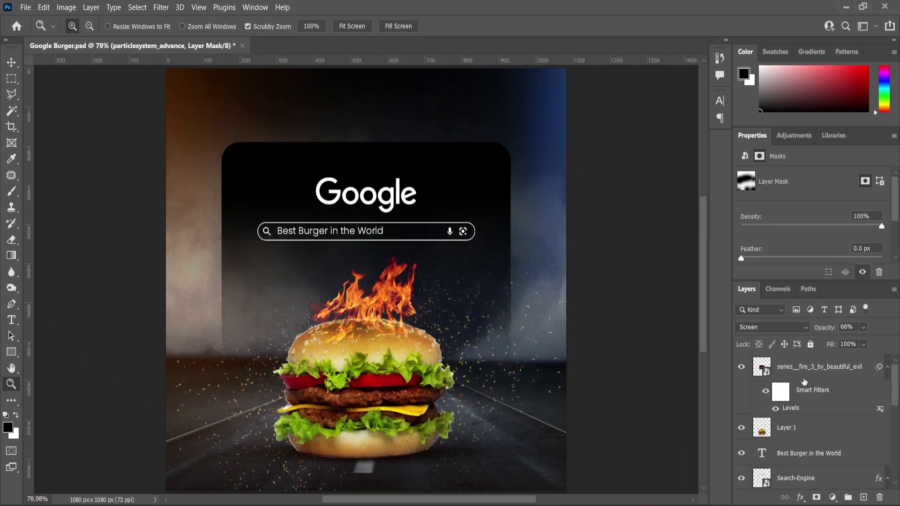
pyautogui.click(801, 368)
pyautogui.click(832, 497)
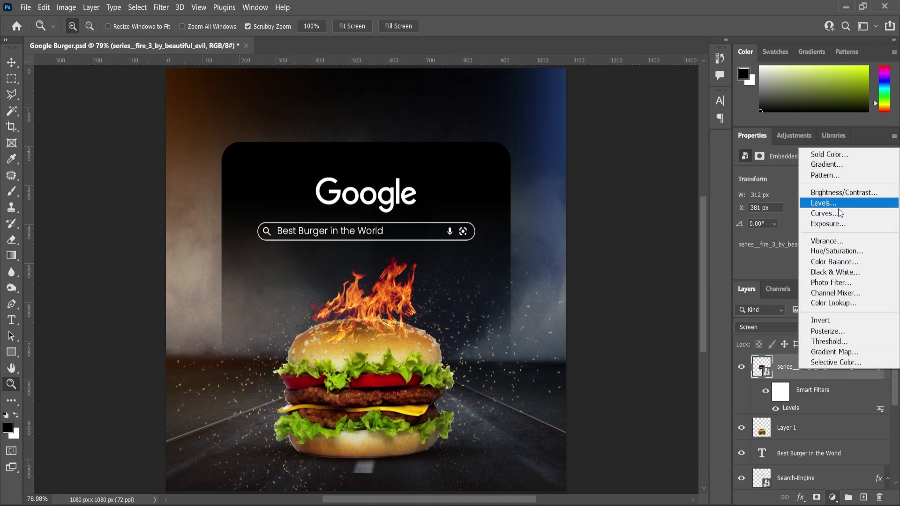
pyautogui.click(803, 207)
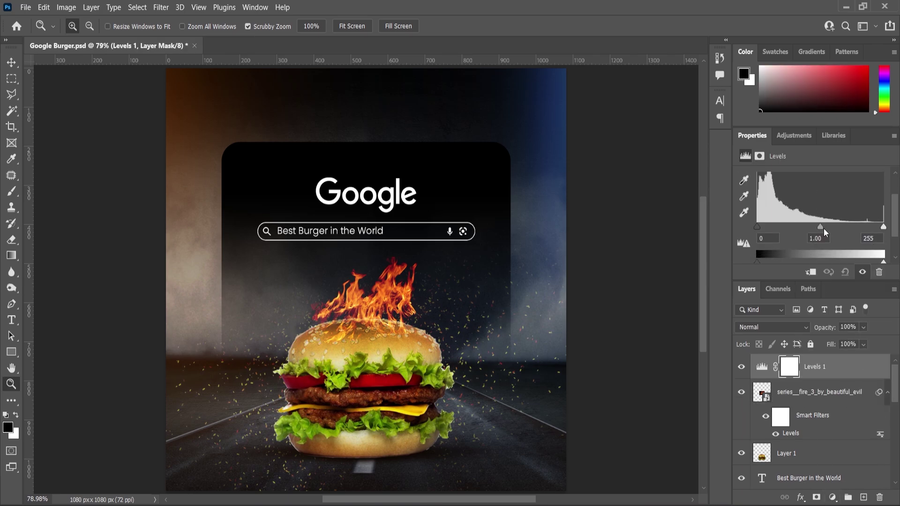
pyautogui.moveTo(825, 229); pyautogui.dragTo(824, 230)
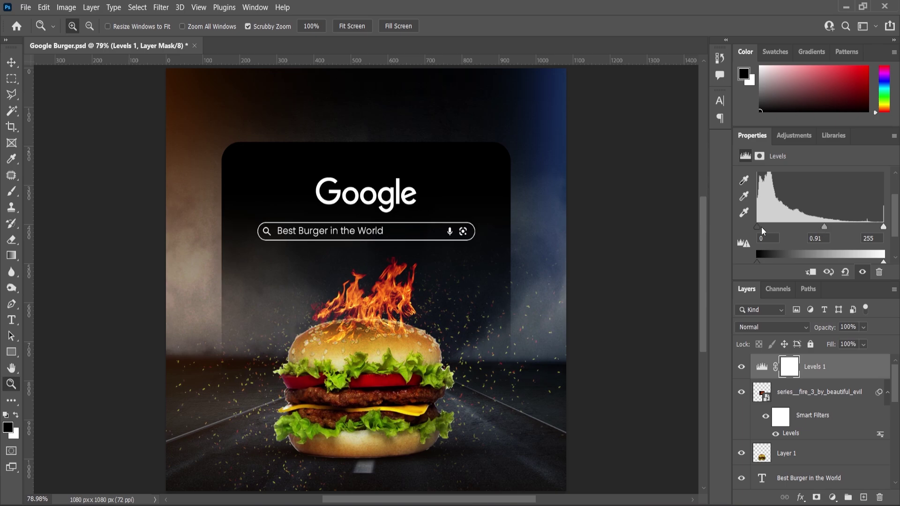
pyautogui.moveTo(756, 229); pyautogui.dragTo(757, 229)
pyautogui.moveTo(883, 228); pyautogui.dragTo(880, 229)
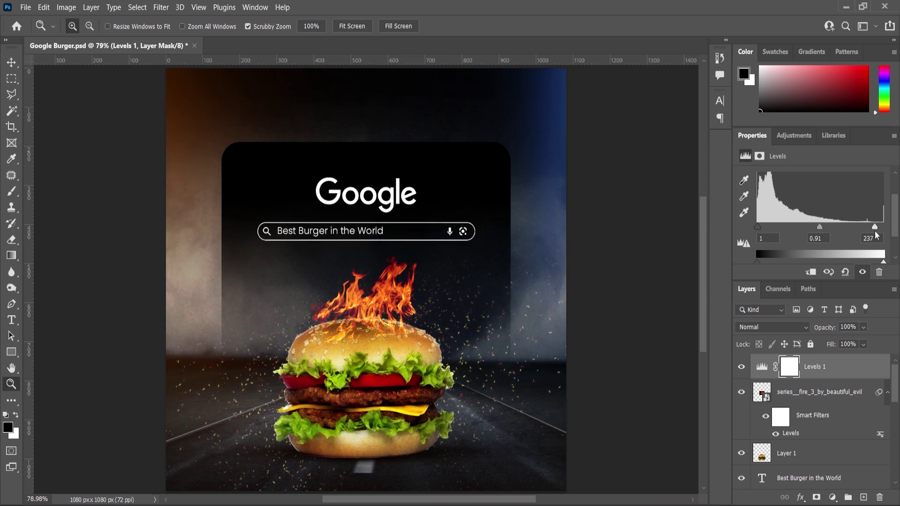
# Compare the poster with and without the Levels adjustment and examine the whole composition.
pyautogui.click(742, 368)
pyautogui.click(741, 368)
pyautogui.scroll(-3, 456, 264)
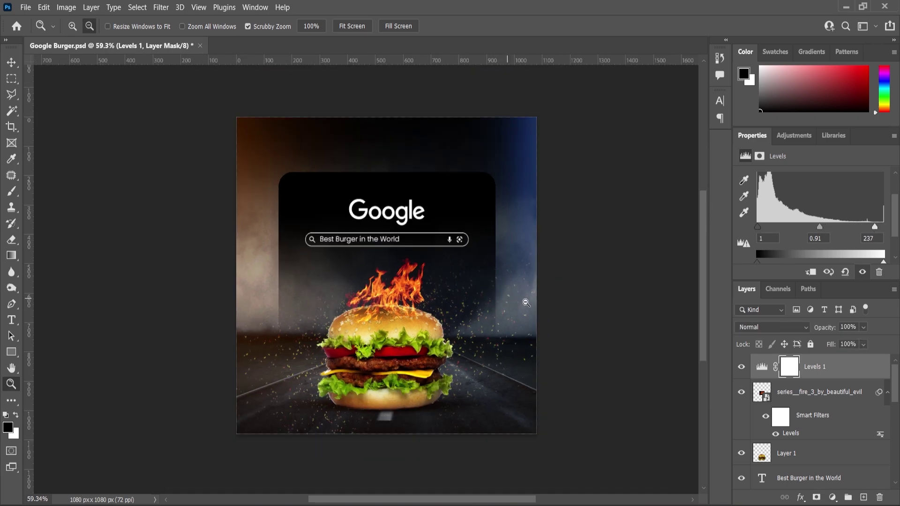
pyautogui.scroll(1, 601, 303)
pyautogui.scroll(-1, 602, 303)
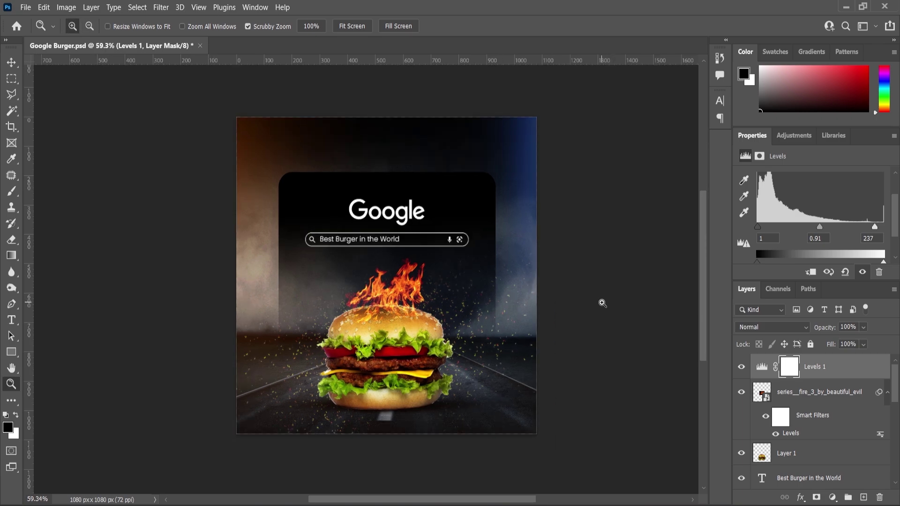
pyautogui.click(352, 26)
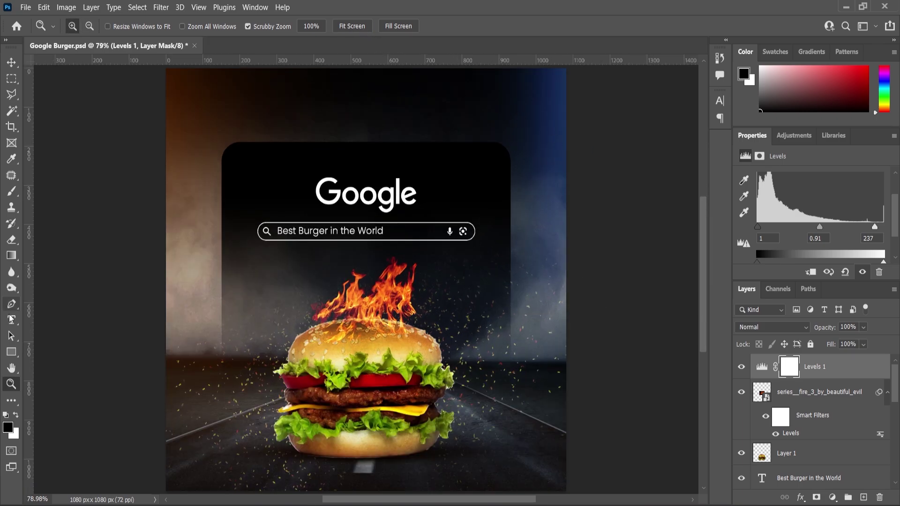
# Add the text "DESIGN BY NEET CREATIONZ" in white 13 pt Poppins Light near the poster's lower edge, below the burger.
pyautogui.press('t')
pyautogui.click(275, 478)
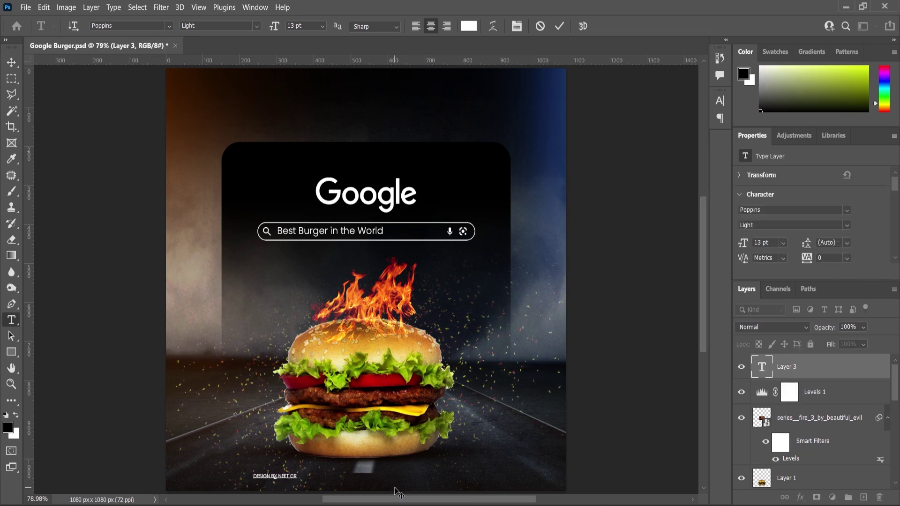
pyautogui.write('DESIGN BY NEET CREATIONZ')
# Set the tracking of the whole design credit text to 700.
pyautogui.hotkey('ctrl', 'a')
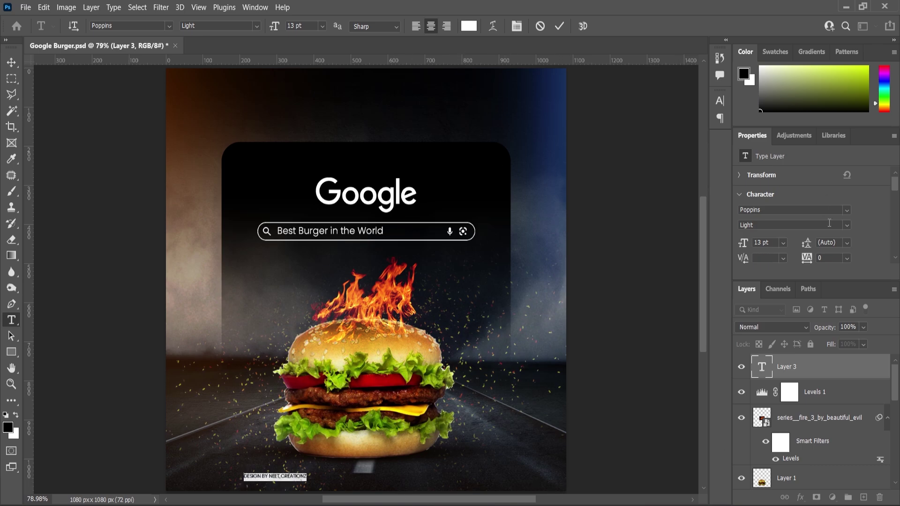
pyautogui.scroll(-10, 829, 223)
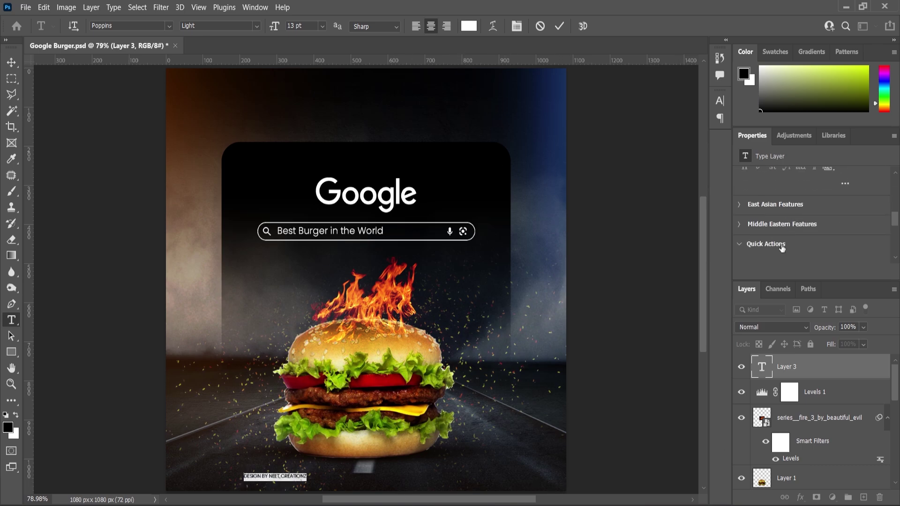
pyautogui.scroll(8, 792, 241)
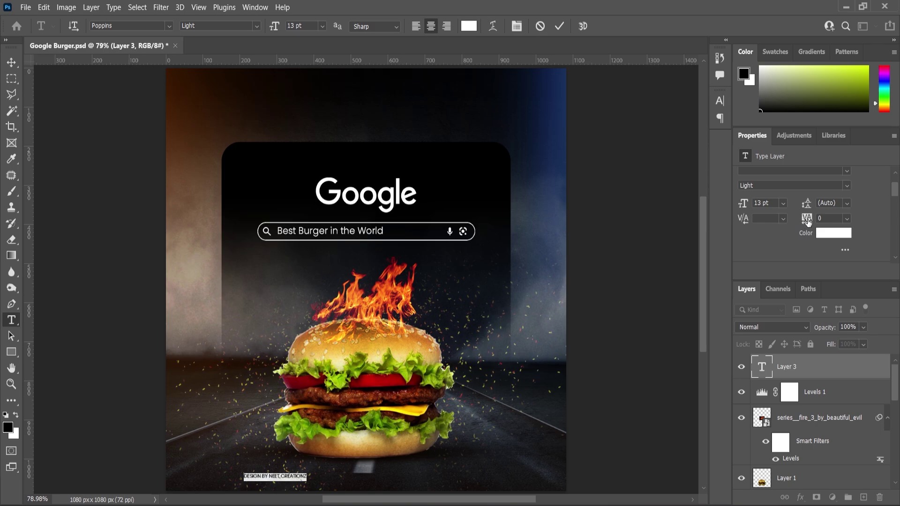
pyautogui.moveTo(807, 223); pyautogui.dragTo(829, 224)
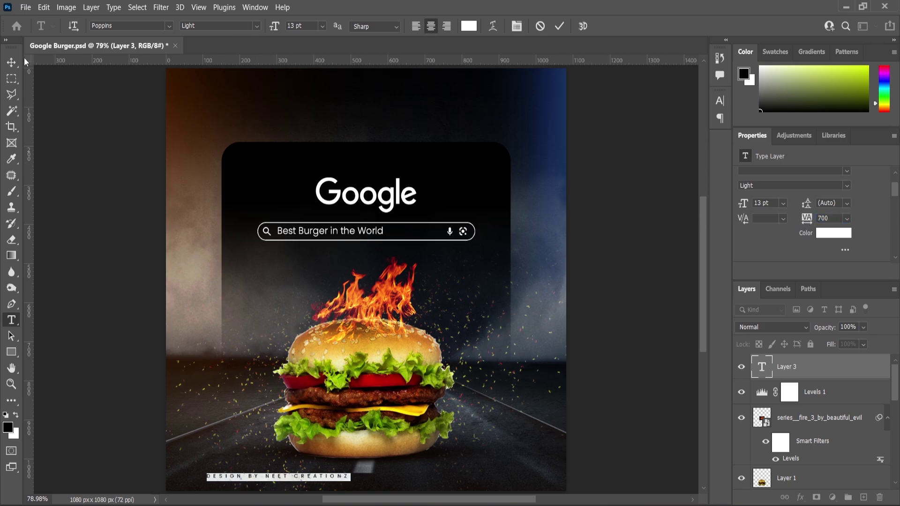
# Centre the design credit horizontally on the canvas and nudge it slightly downward below the burger.
pyautogui.click(11, 62)
pyautogui.scroll(2, 339, 429)
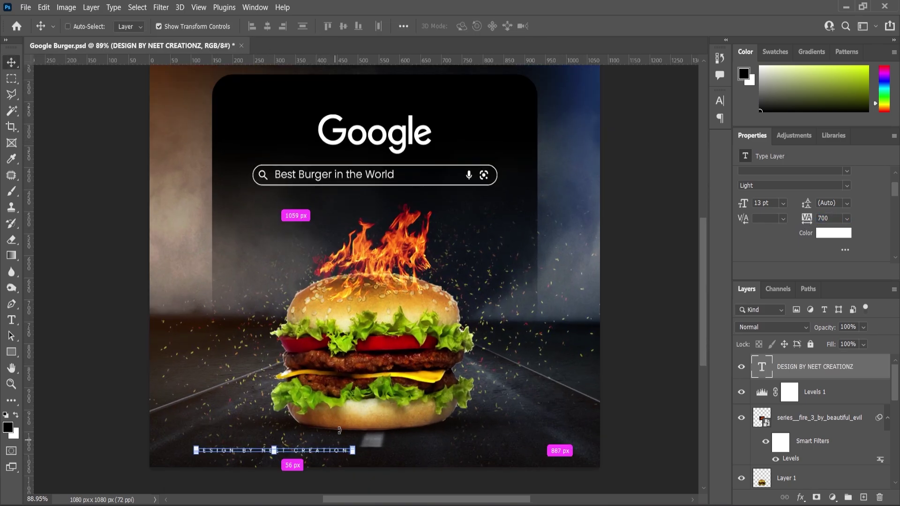
pyautogui.hotkey('ctrl', 'a')
pyautogui.click(267, 27)
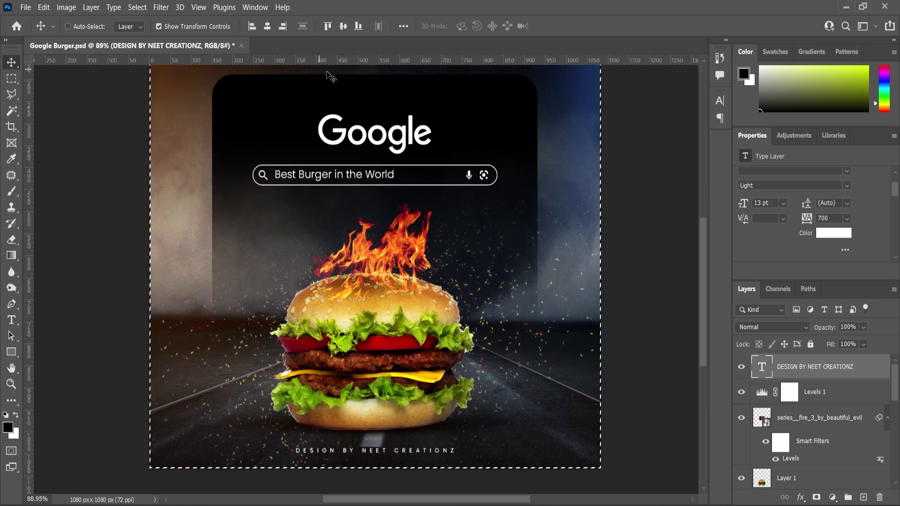
pyautogui.hotkey('ctrl', 'd')
pyautogui.click(389, 471)
pyautogui.scroll(5, 389, 471)
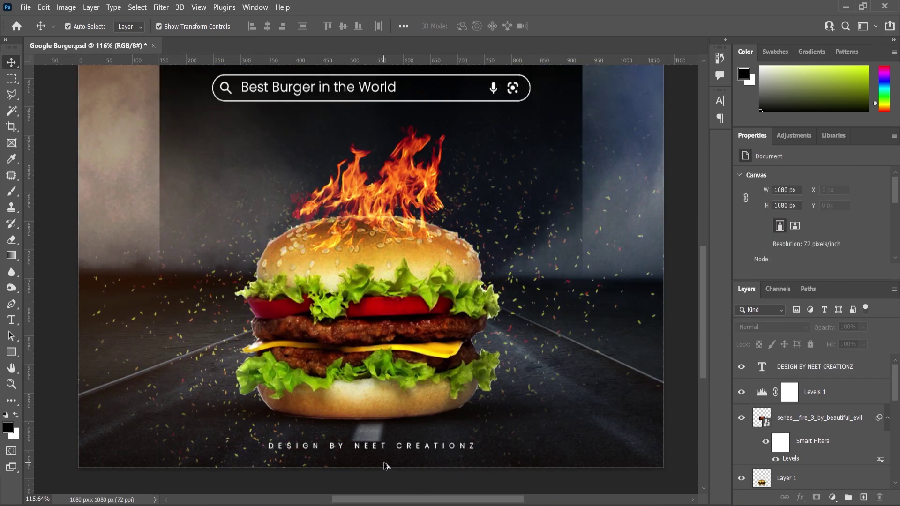
pyautogui.keyDown('ctrl'); pyautogui.click(373, 440); pyautogui.keyUp('ctrl')
pyautogui.moveTo(374, 441)
pyautogui.mouseDown()
pyautogui.moveTo(373, 427)
pyautogui.moveTo(374, 445)
pyautogui.mouseUp()
# Brush over the particle layer's mask with the soft black 500 px brush to hide particles around the design credit.
pyautogui.click(188, 420)
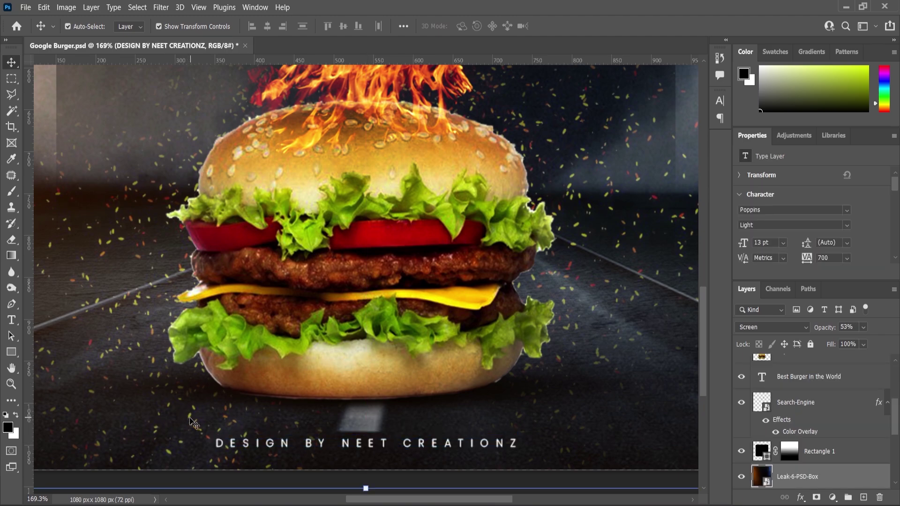
pyautogui.scroll(-2, 778, 465)
pyautogui.click(787, 476)
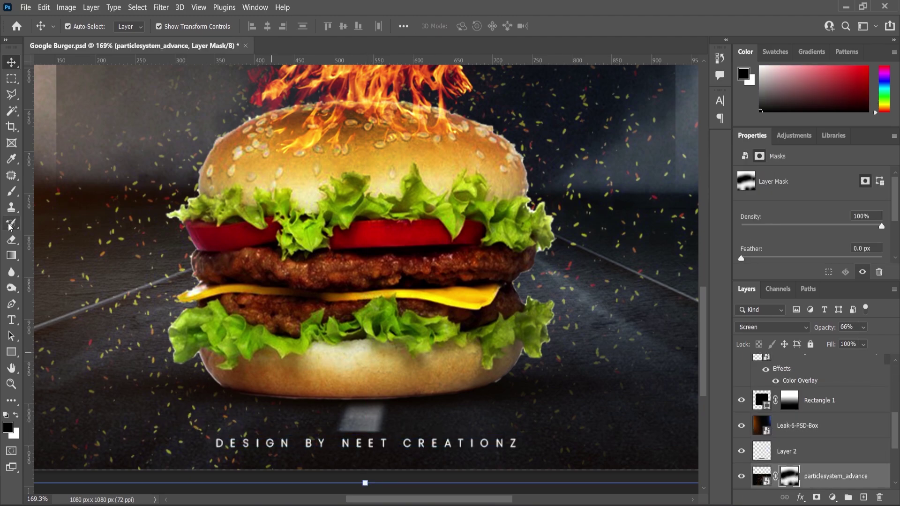
pyautogui.click(11, 191)
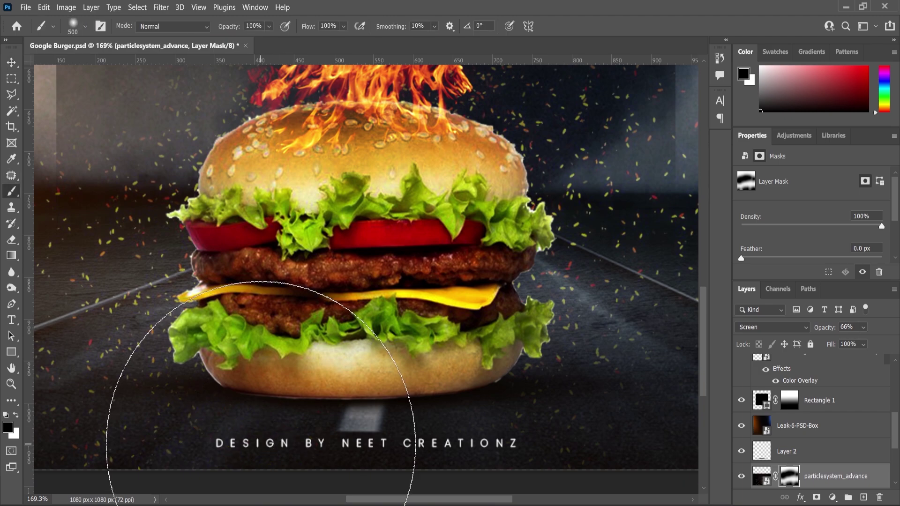
pyautogui.scroll(-3, 359, 403)
pyautogui.scroll(-3, 360, 403)
pyautogui.click(12, 383)
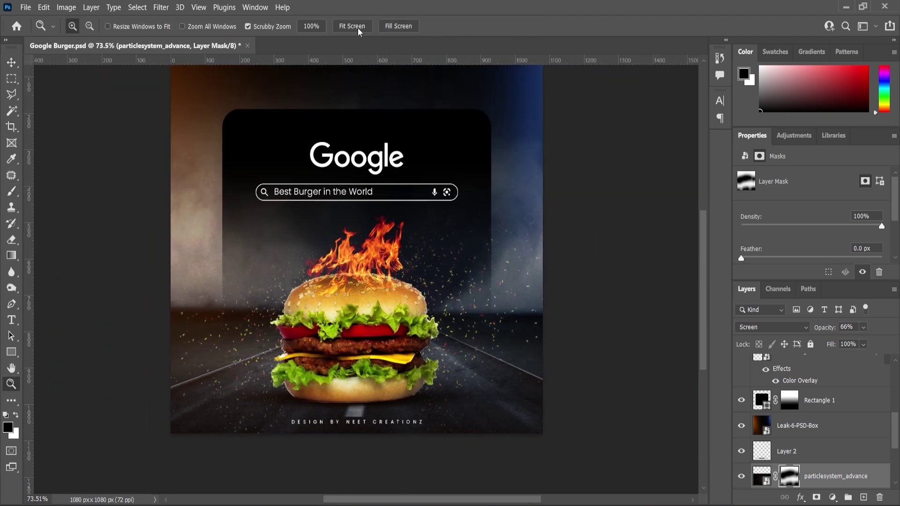